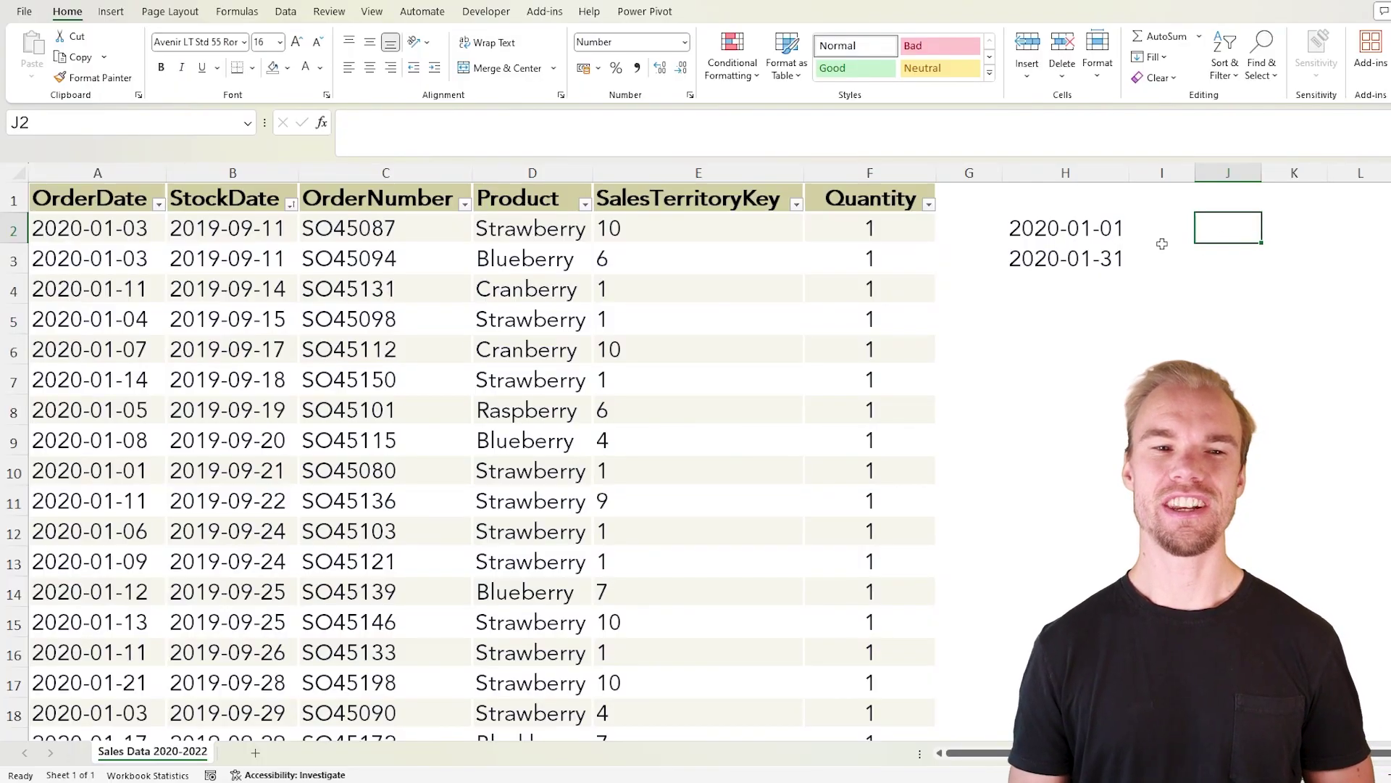
Look over the table's OrderNumber, Product, SalesTerritoryKey and Quantity headers and columns
{"action": "left_click_drag", "start_coordinate": [116, 202], "coordinate": [370, 190]}
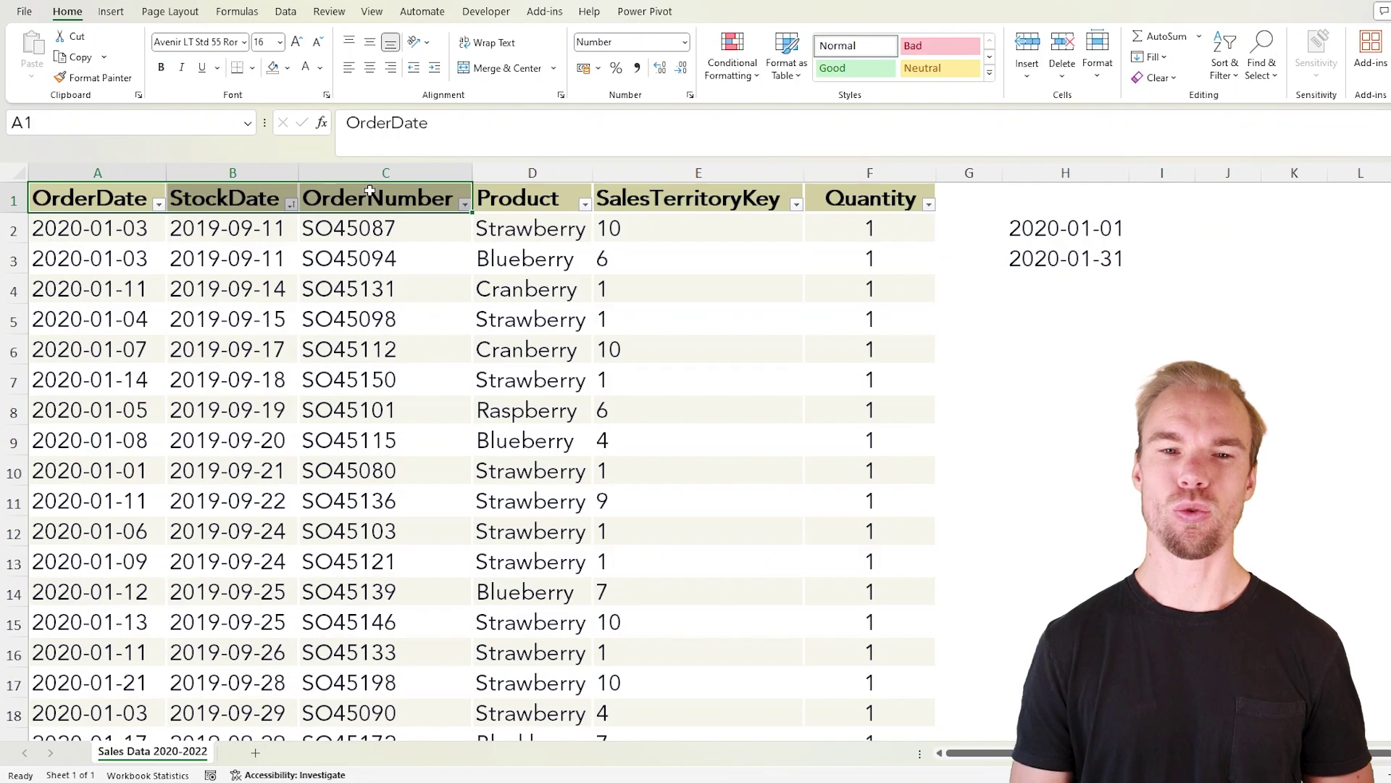
{"action": "left_click", "coordinate": [528, 200]}
{"action": "left_click", "coordinate": [644, 197]}
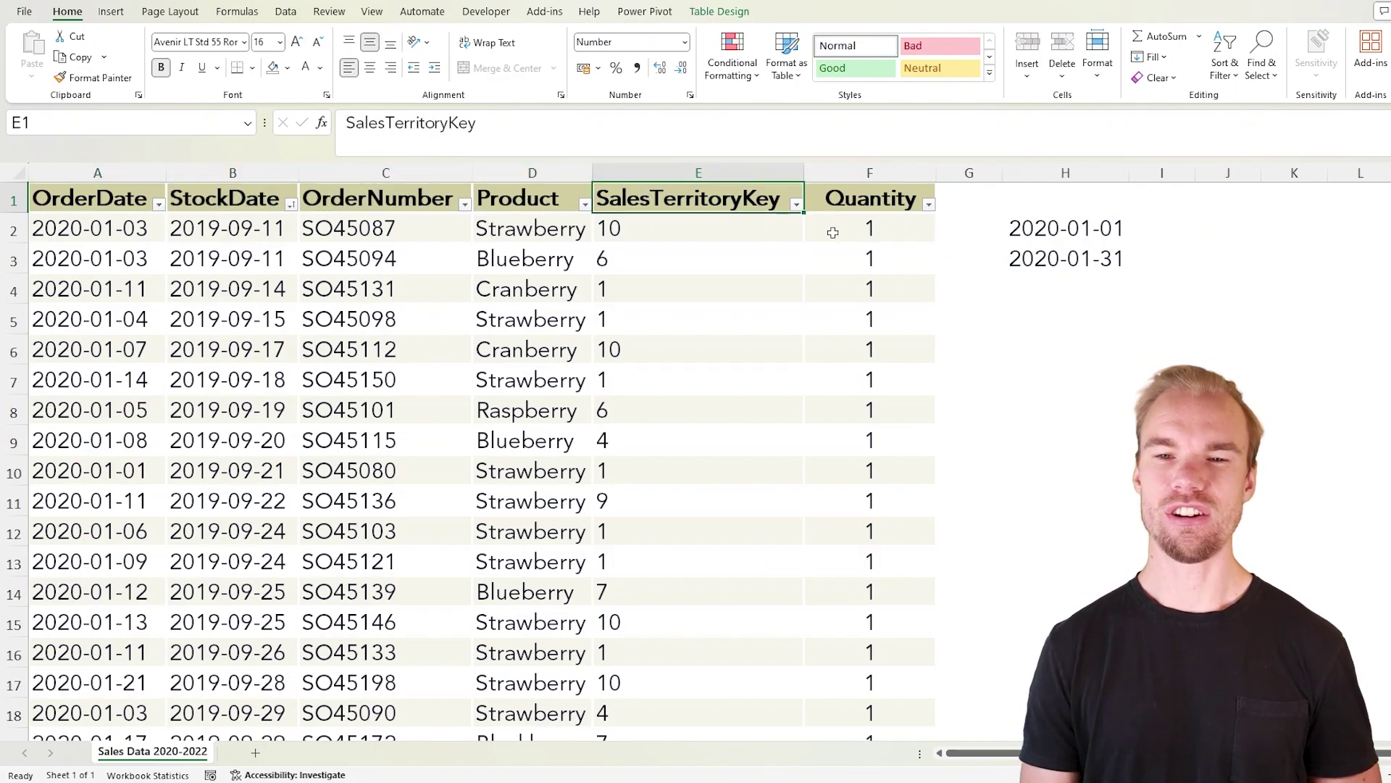
{"action": "left_click", "coordinate": [851, 197]}
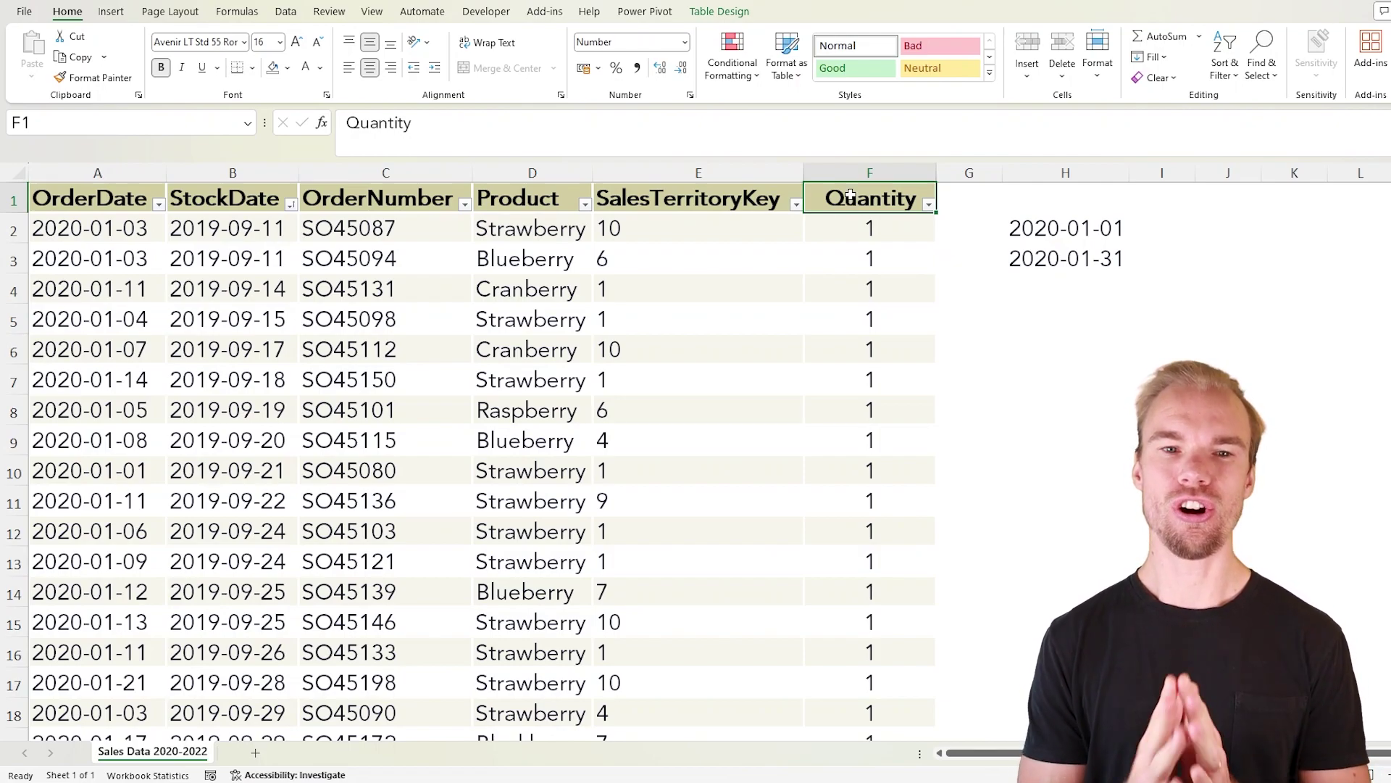
{"action": "left_click", "coordinate": [385, 173]}
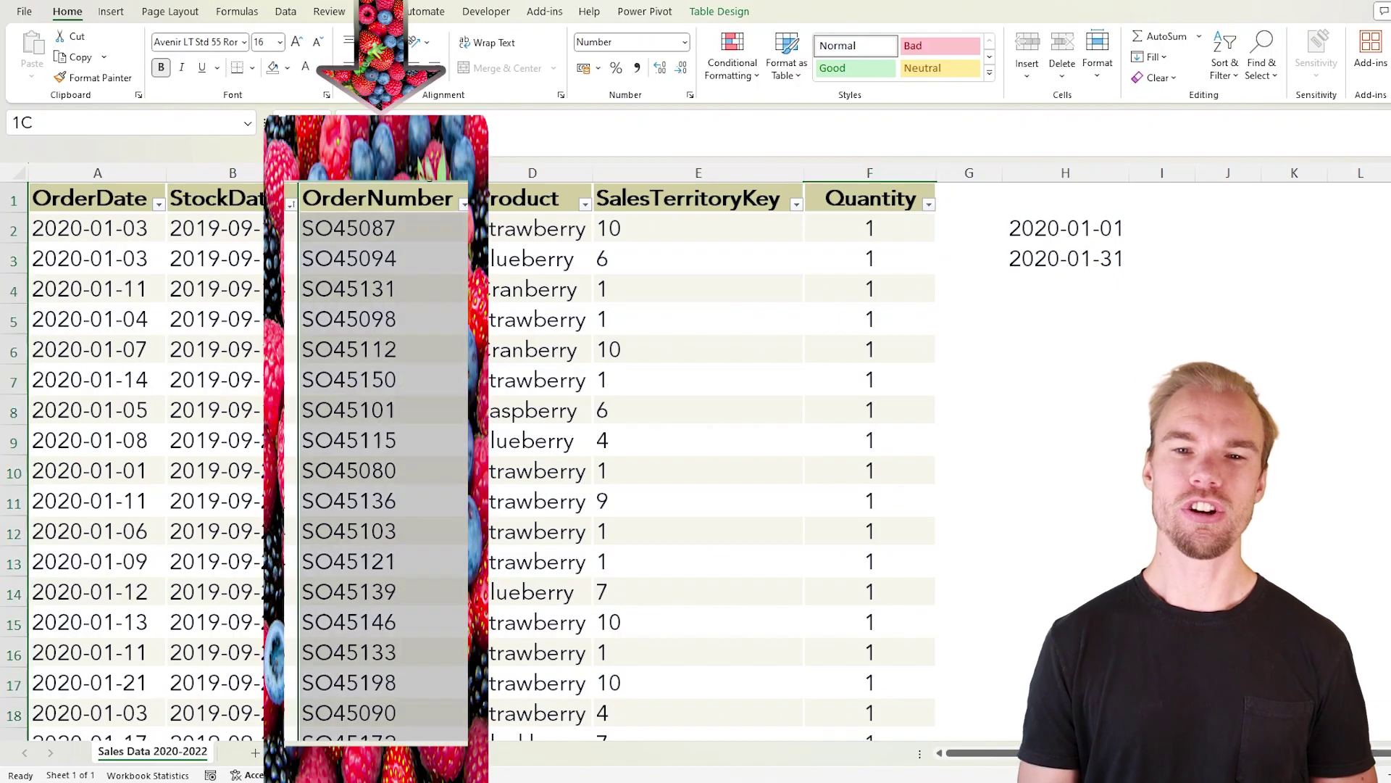
{"action": "left_click", "coordinate": [637, 165]}
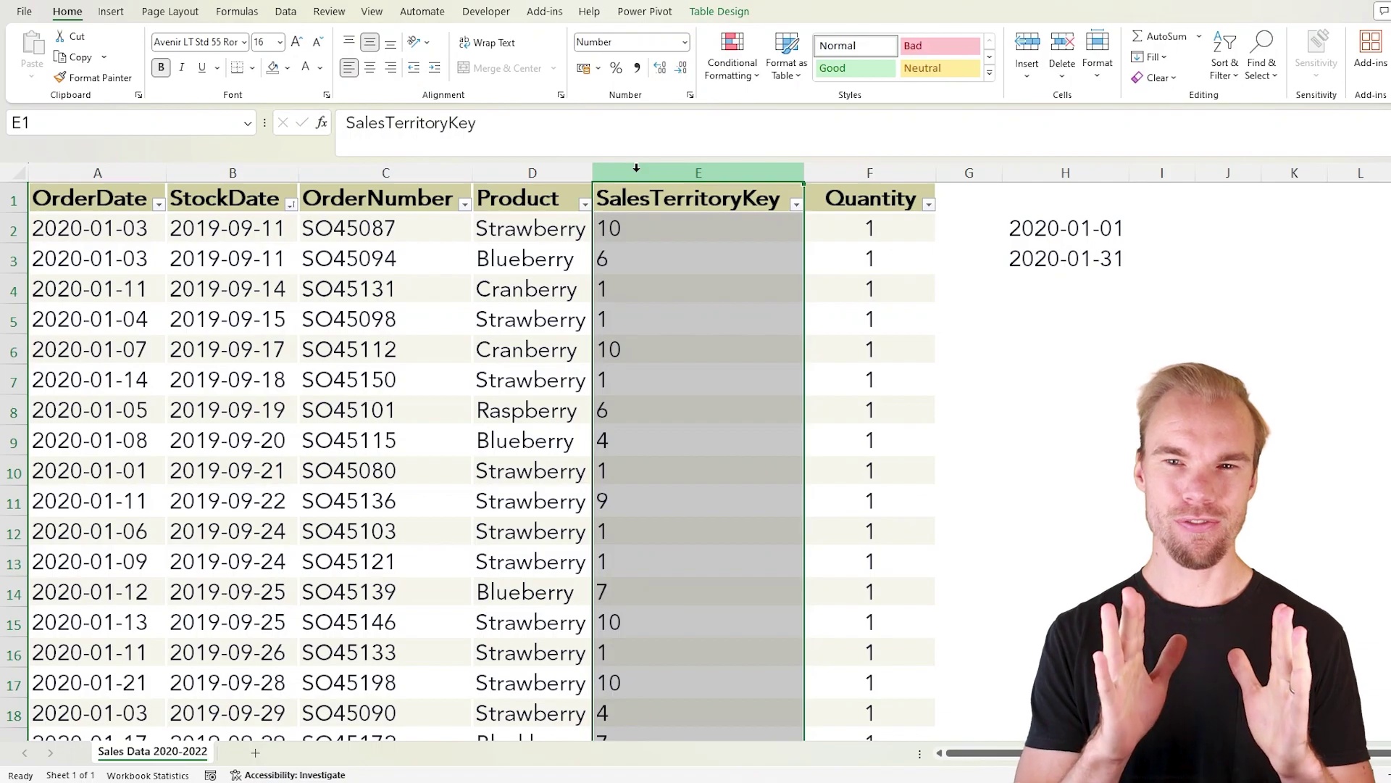
{"action": "left_click", "coordinate": [538, 169]}
Copy the Strawberry value from D2 into H5
{"action": "left_click", "coordinate": [531, 229]}
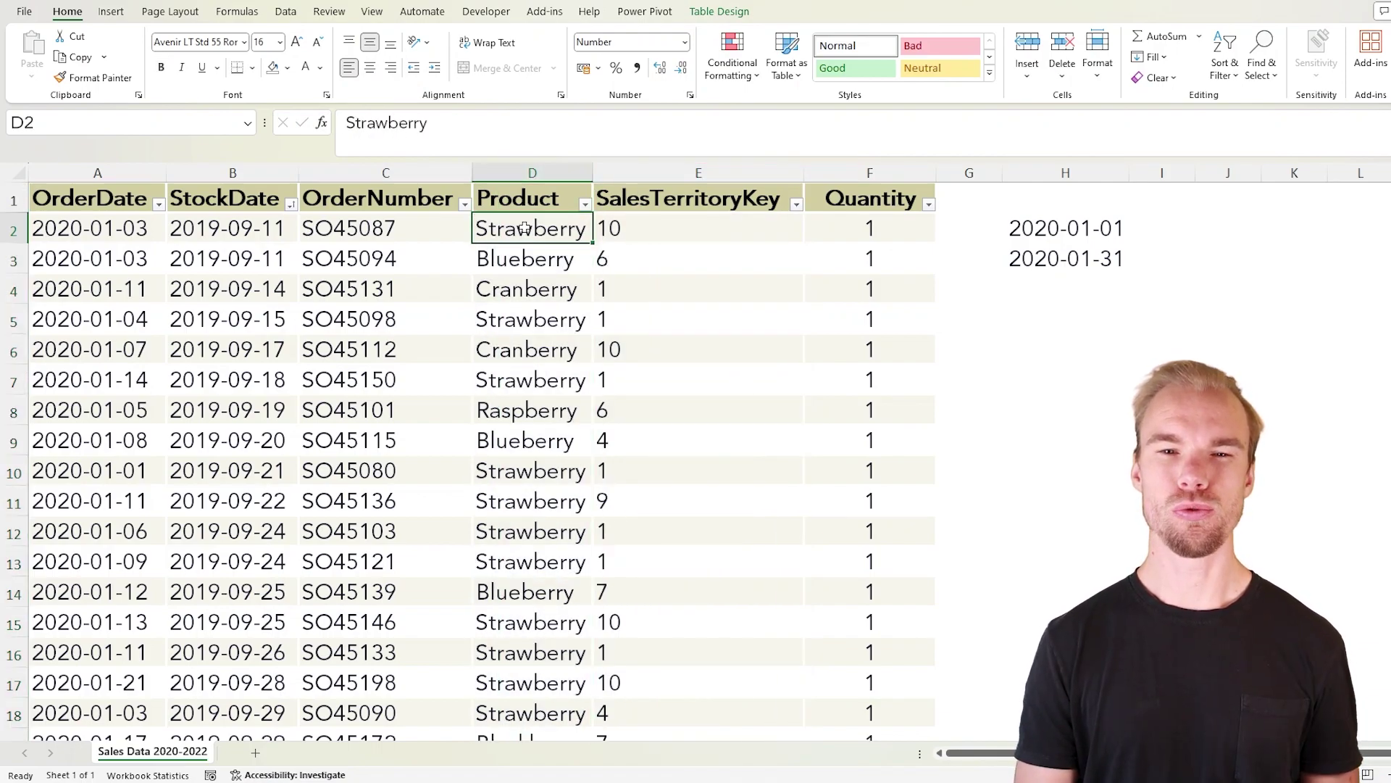
{"action": "key", "text": "ctrl+c"}
{"action": "left_click", "coordinate": [1042, 310]}
{"action": "key", "text": "ctrl+v"}
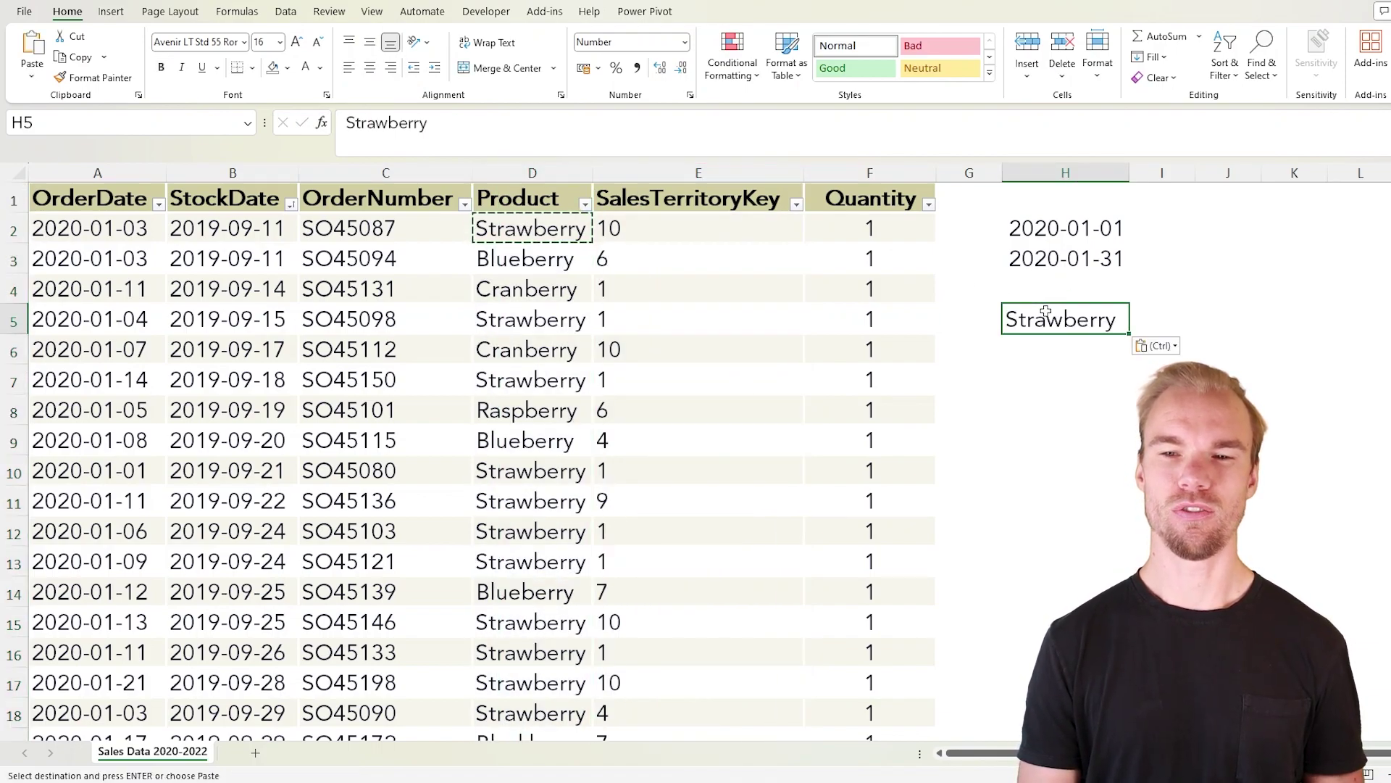
Insert blank columns at column G, shifting the January 2020 dates and Strawberry criterion right
{"action": "left_click", "coordinate": [87, 172]}
{"action": "left_click_drag", "start_coordinate": [1082, 227], "coordinate": [1089, 259]}
{"action": "left_click", "coordinate": [1091, 259]}
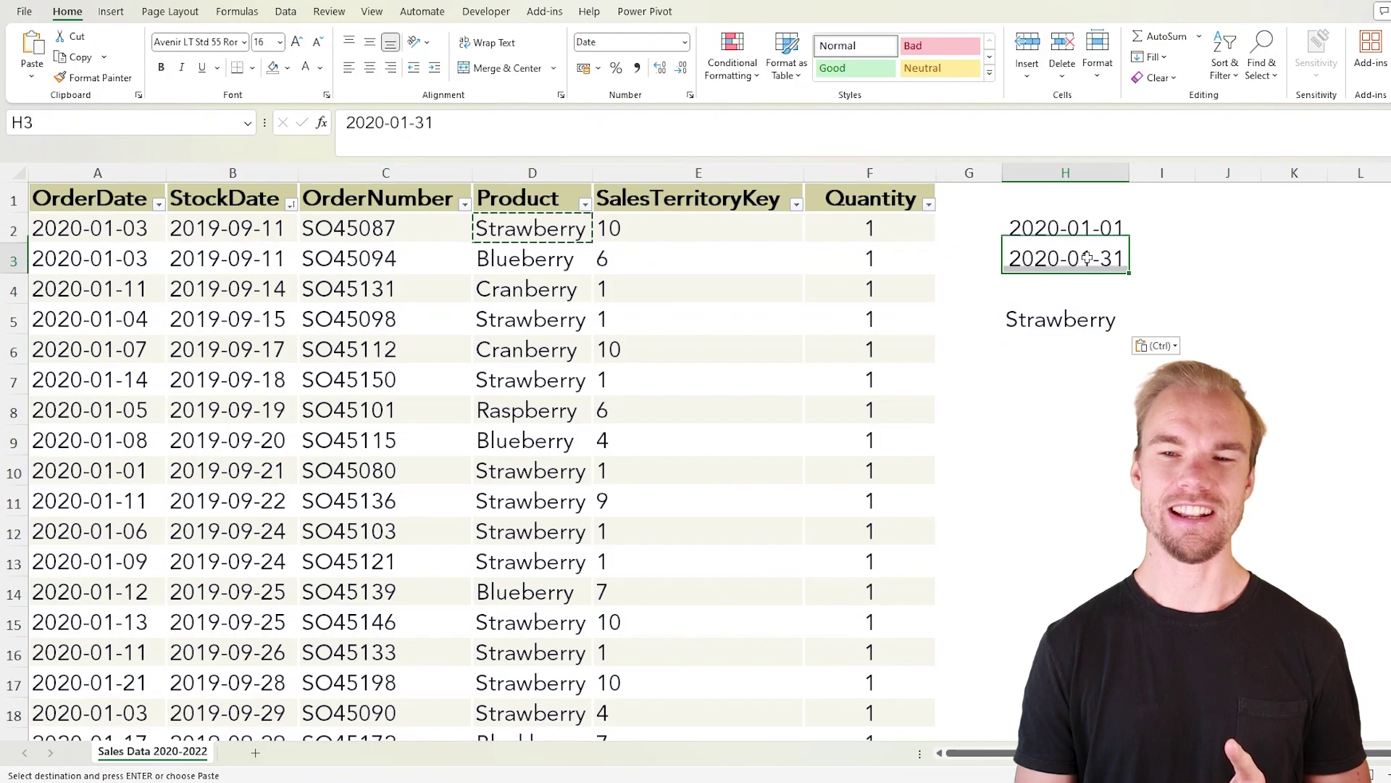
{"action": "left_click", "coordinate": [384, 197]}
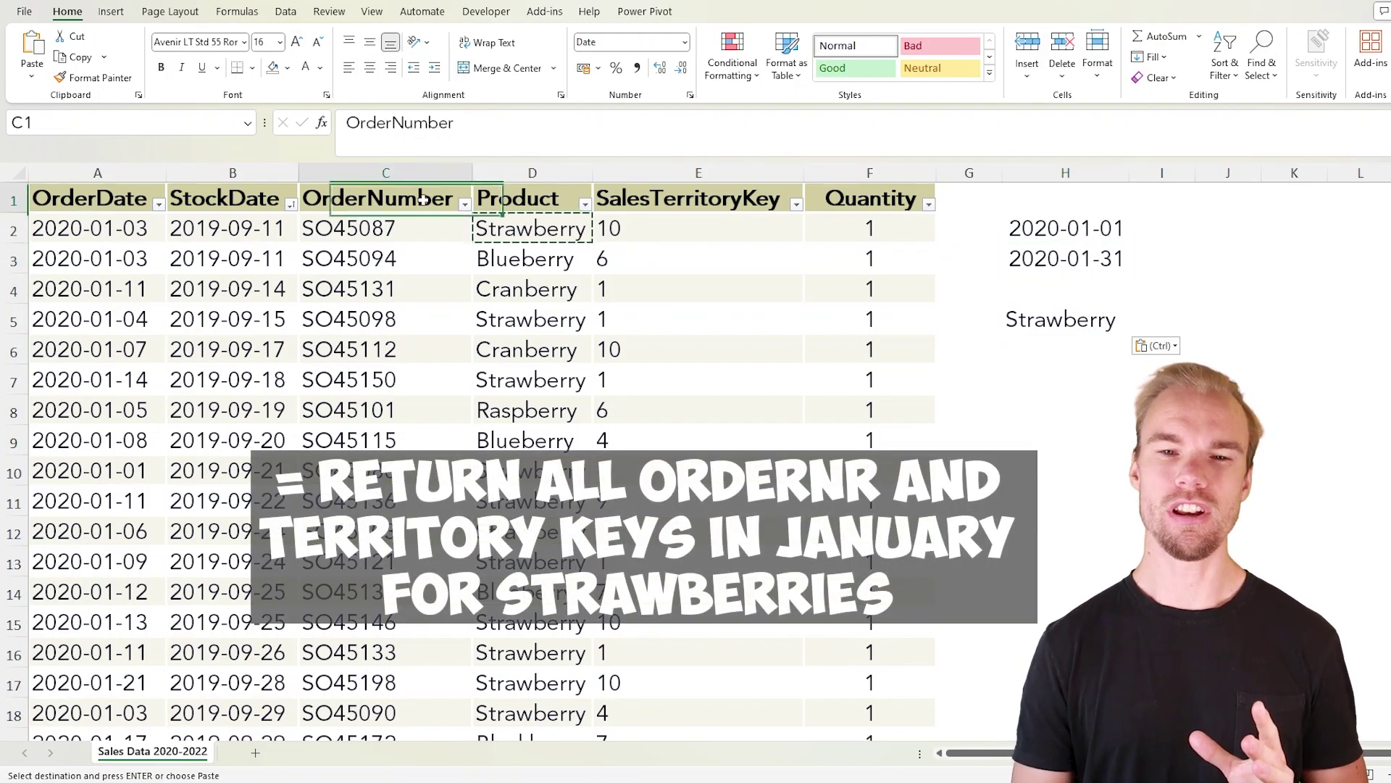
{"action": "left_click", "coordinate": [695, 198]}
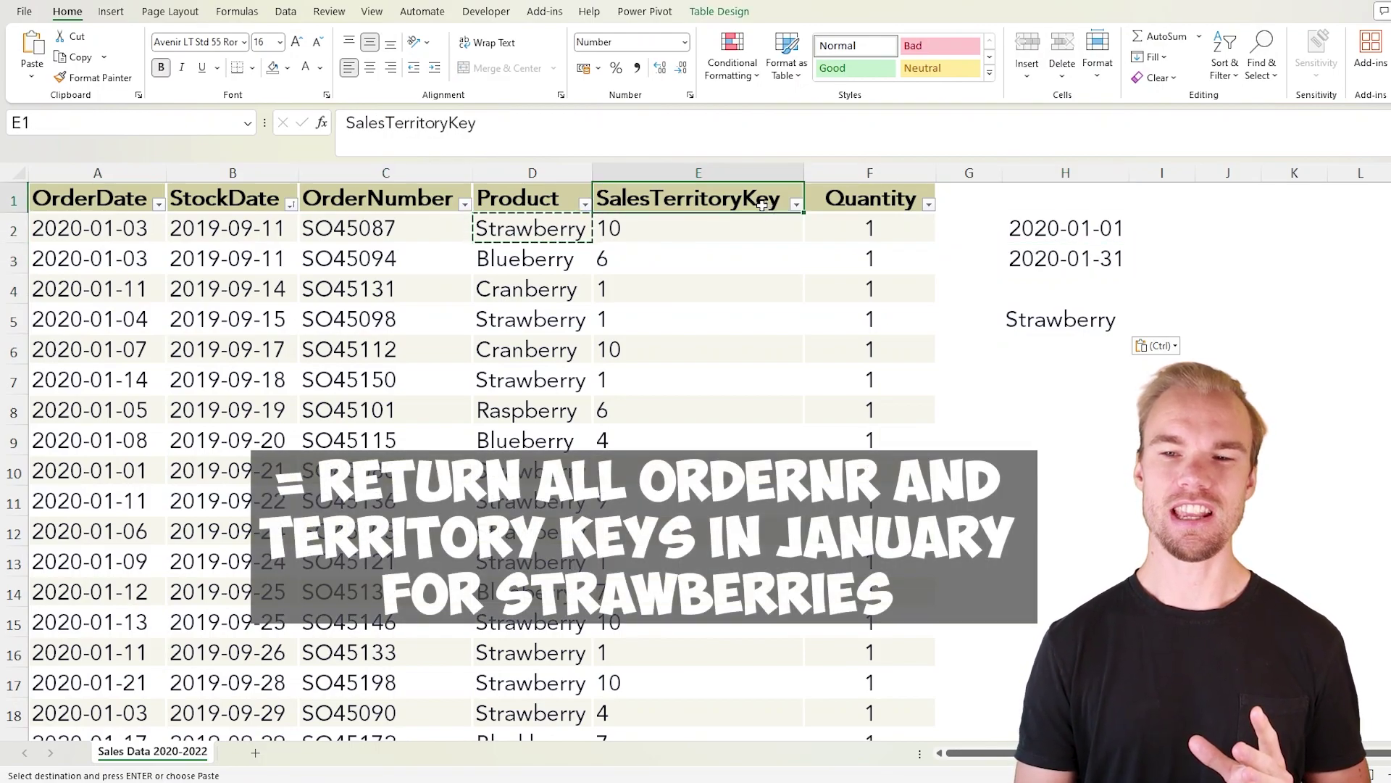
{"action": "left_click", "coordinate": [1052, 320]}
{"action": "left_click_drag", "start_coordinate": [1066, 232], "coordinate": [1067, 255]}
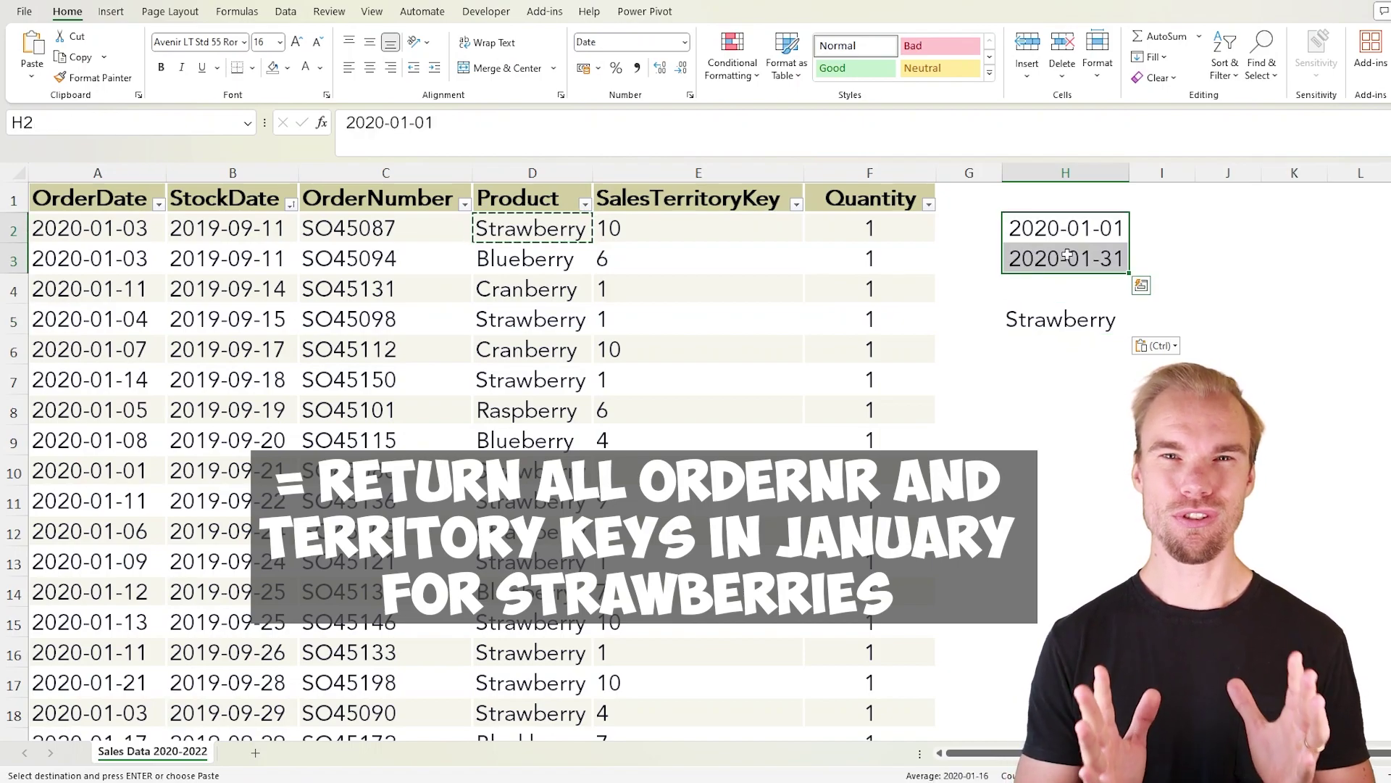
{"action": "left_click", "coordinate": [980, 172]}
{"action": "key", "text": "ctrl+shift+plus"}
{"action": "key", "text": "ctrl+shift+plus"}
{"action": "key", "text": "ctrl+shift+plus"}
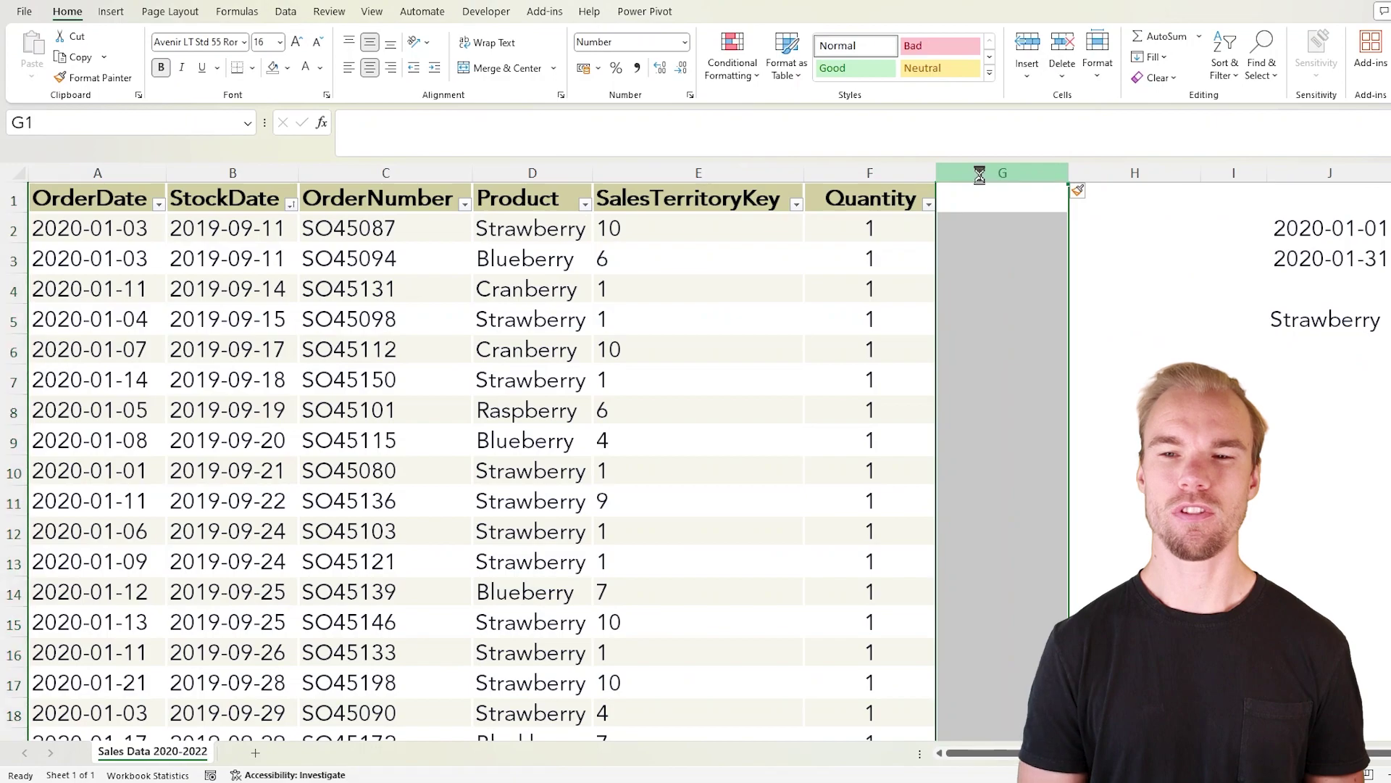
Narrow the new columns and begin =FILTER( in H2 over OrderNumber through SalesTerritoryKey
{"action": "left_click_drag", "start_coordinate": [1070, 174], "coordinate": [969, 173]}
{"action": "left_click", "coordinate": [986, 227]}
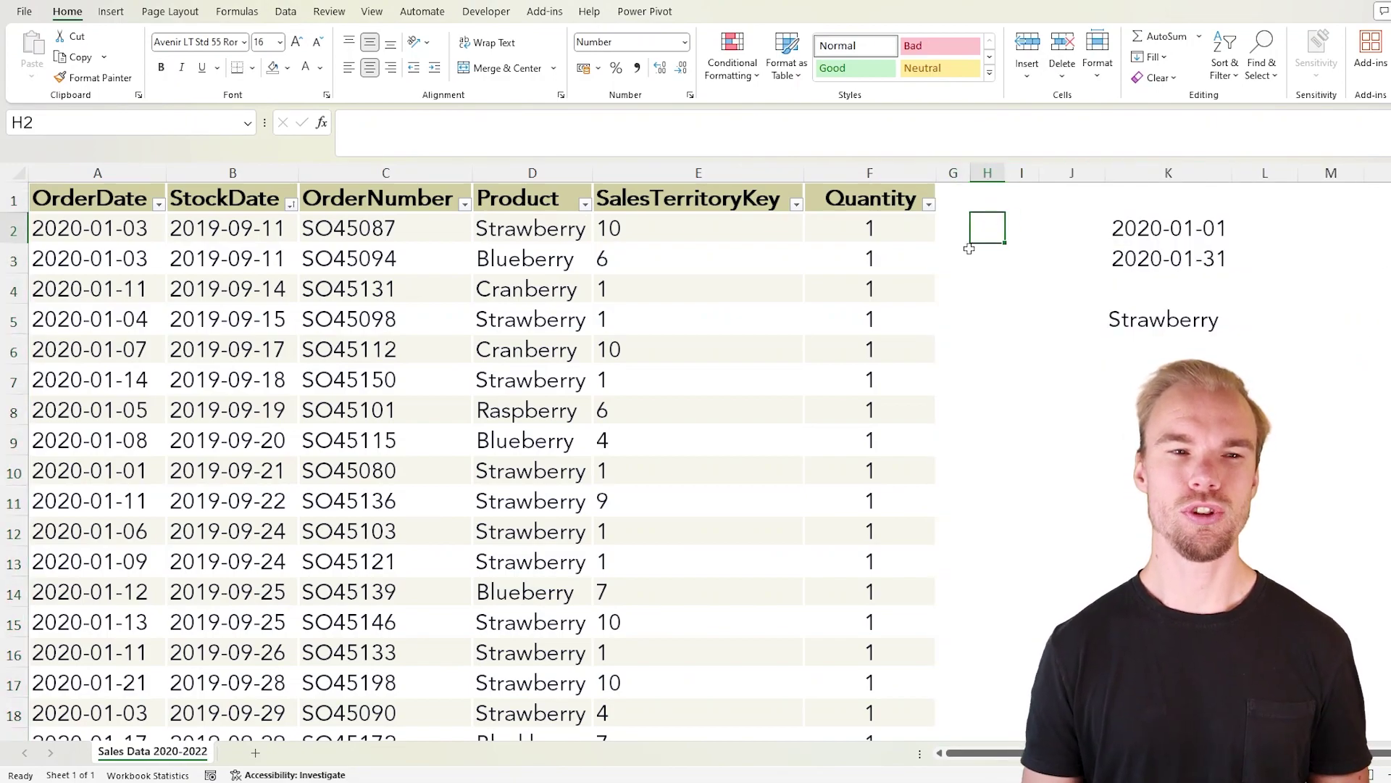
{"action": "left_click", "coordinate": [495, 124]}
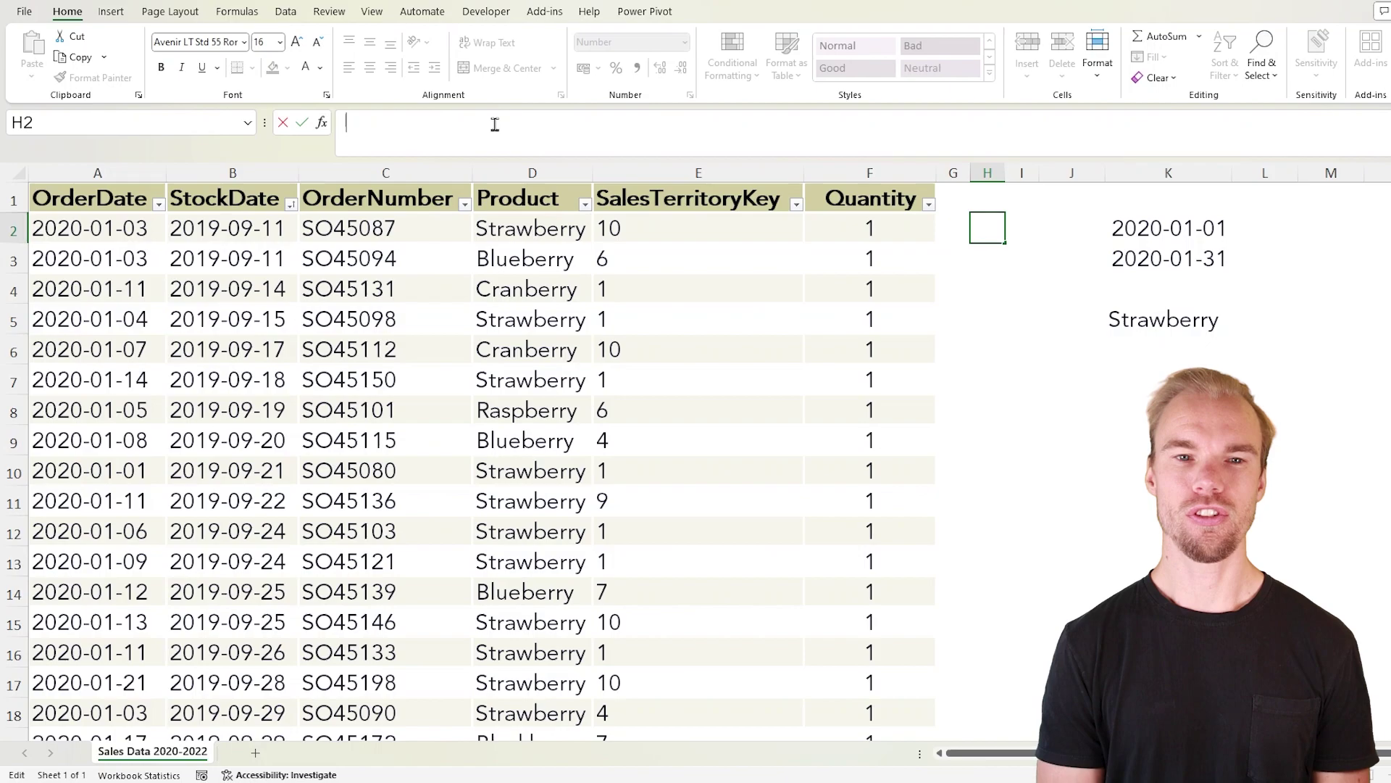
{"action": "type", "text": "=filter"}
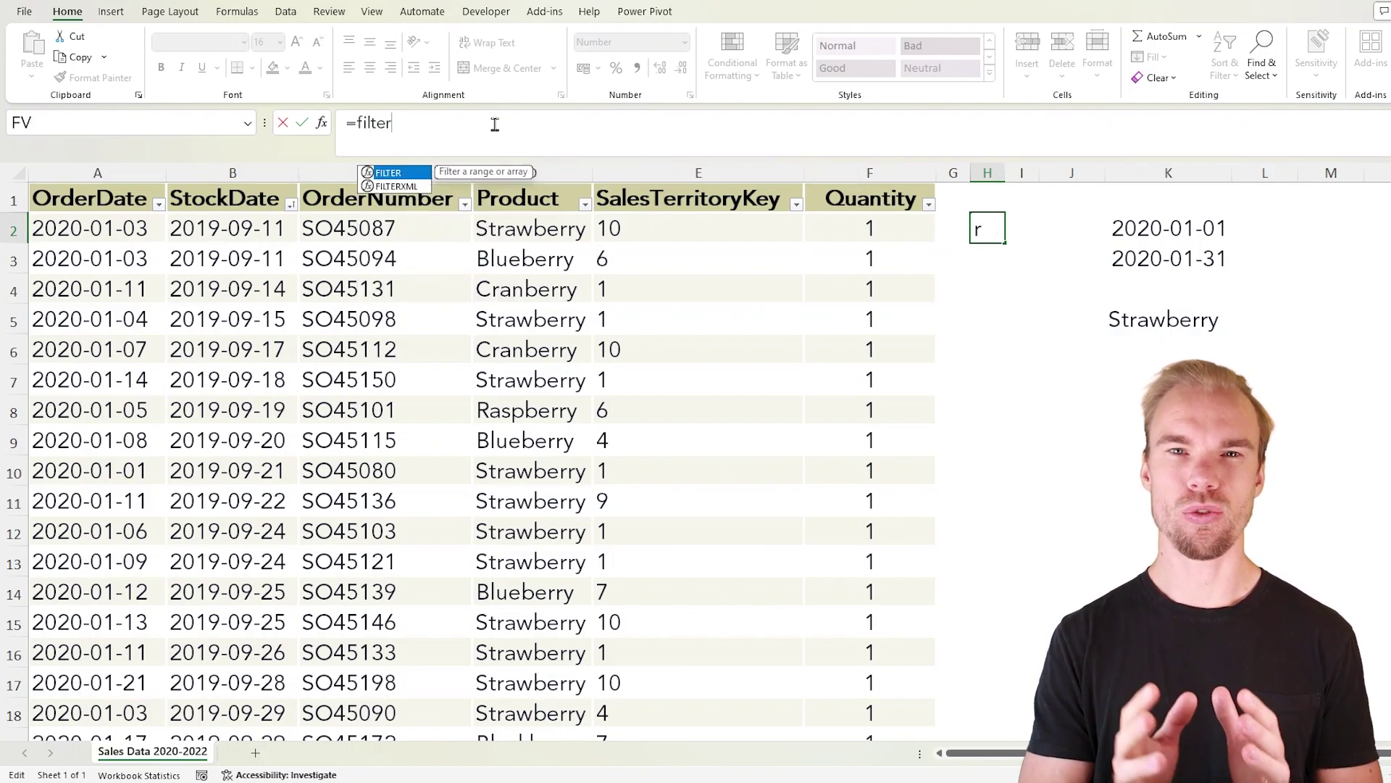
{"action": "key", "text": "Tab"}
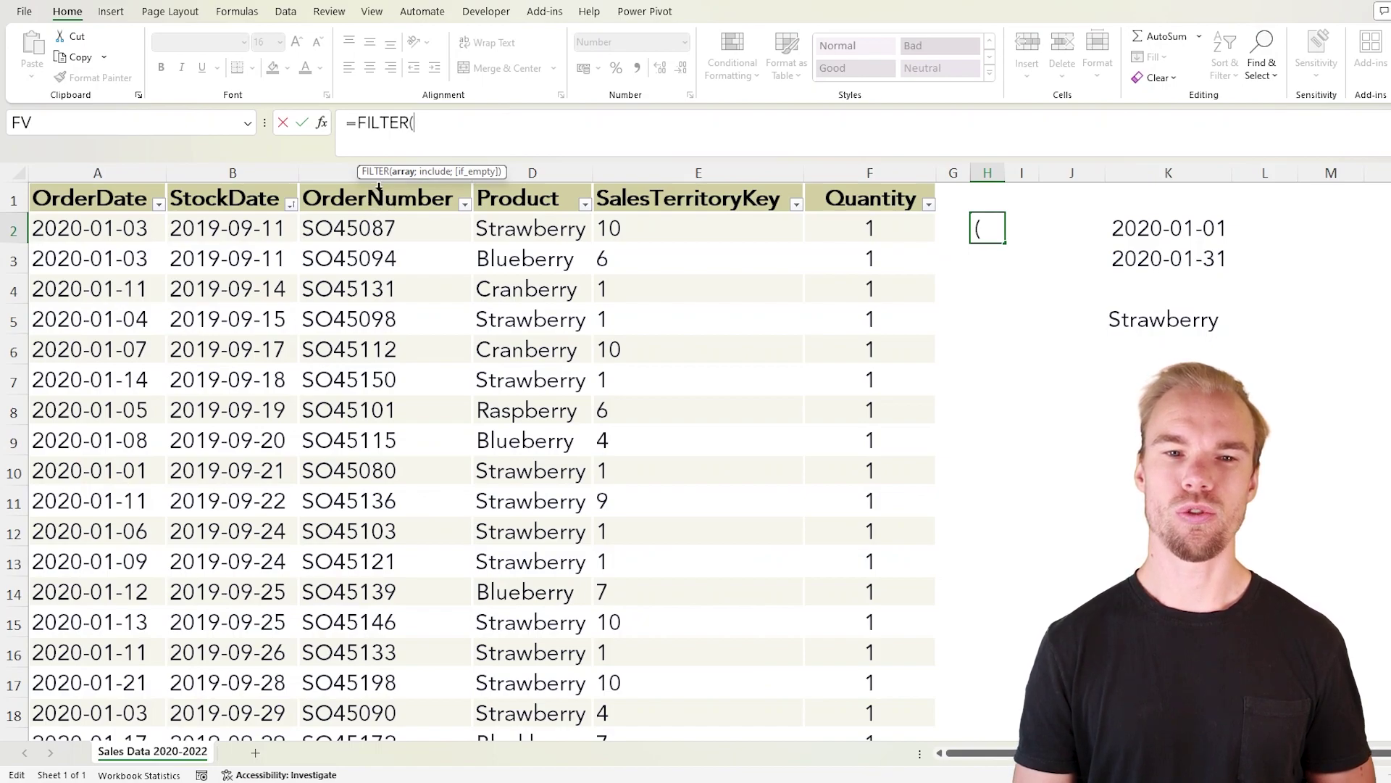
{"action": "left_click_drag", "start_coordinate": [376, 190], "coordinate": [655, 183]}
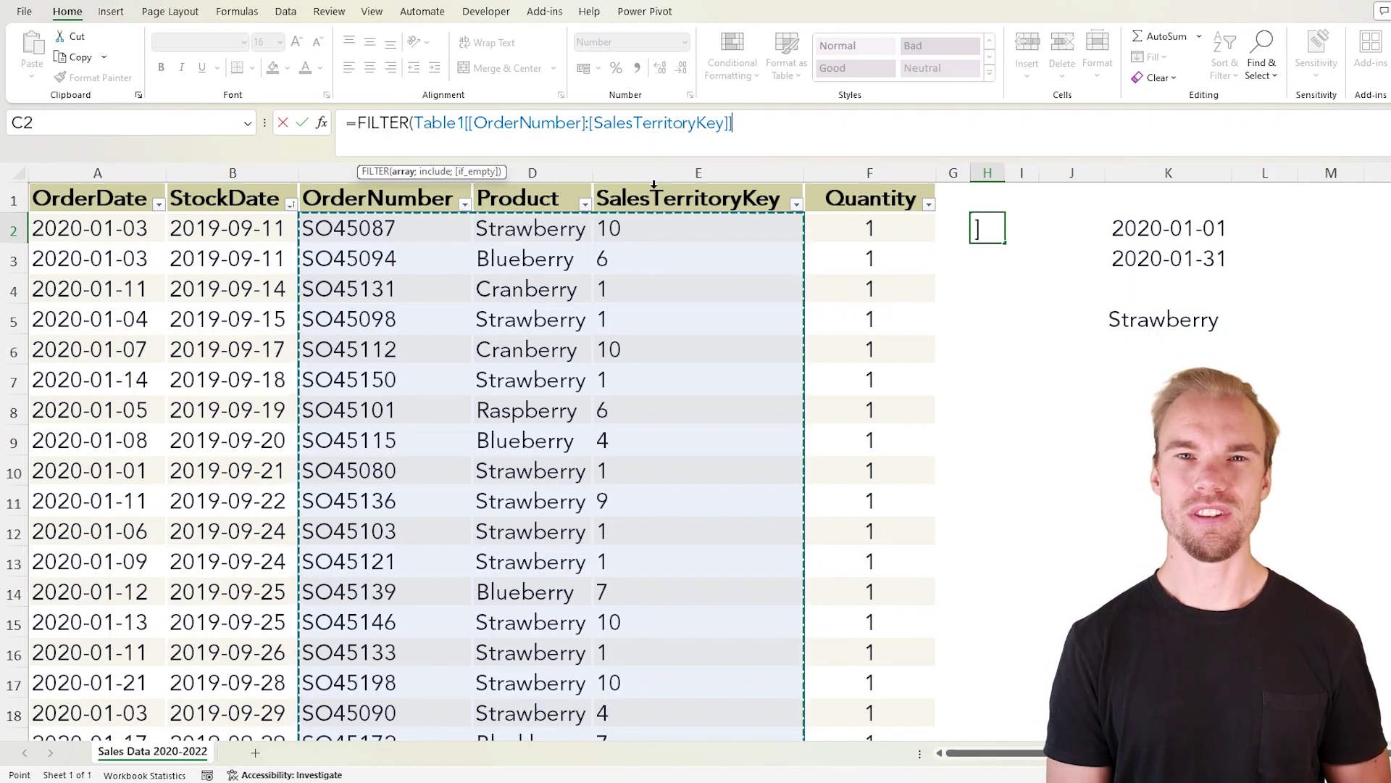
{"action": "type", "text": ";"}
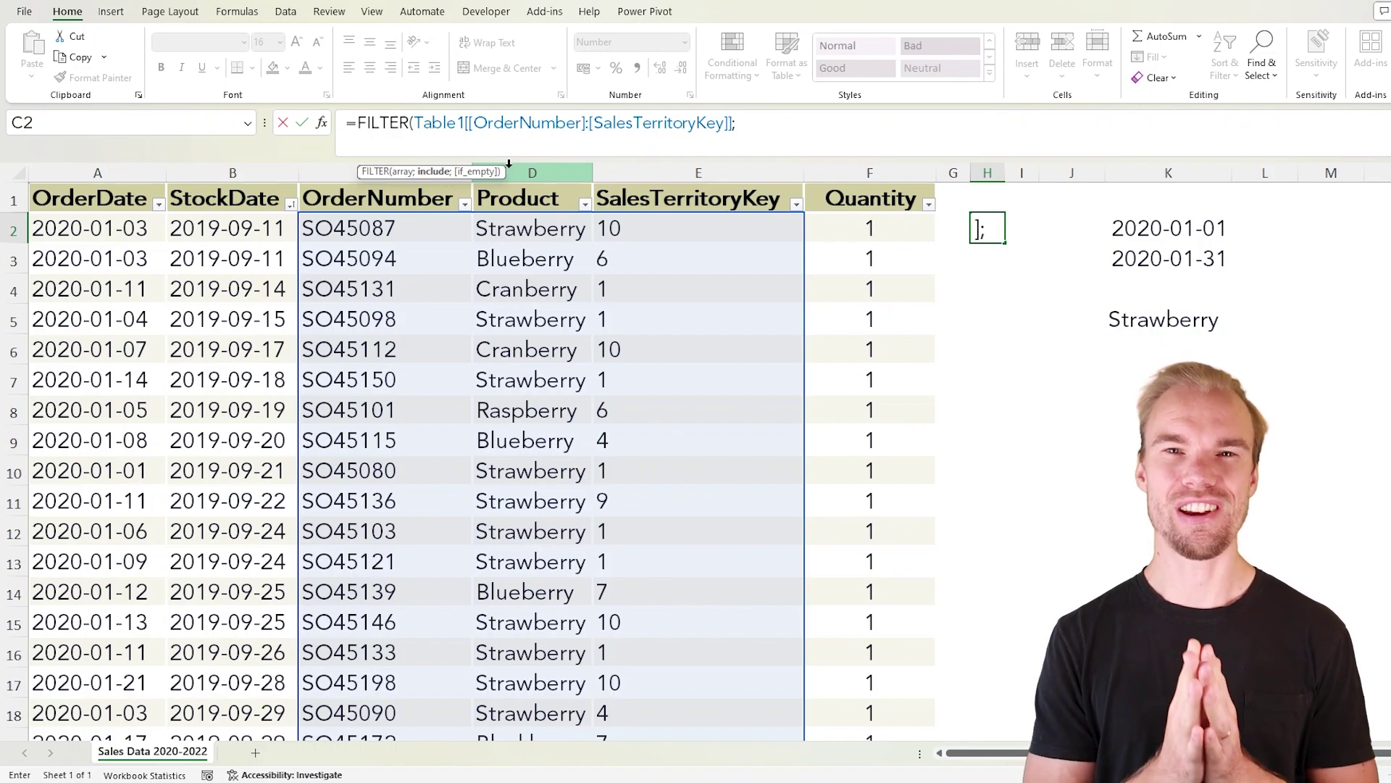
Add the include condition Table1[Product]=$K$5 to the FILTER formula
{"action": "key", "text": "F2"}
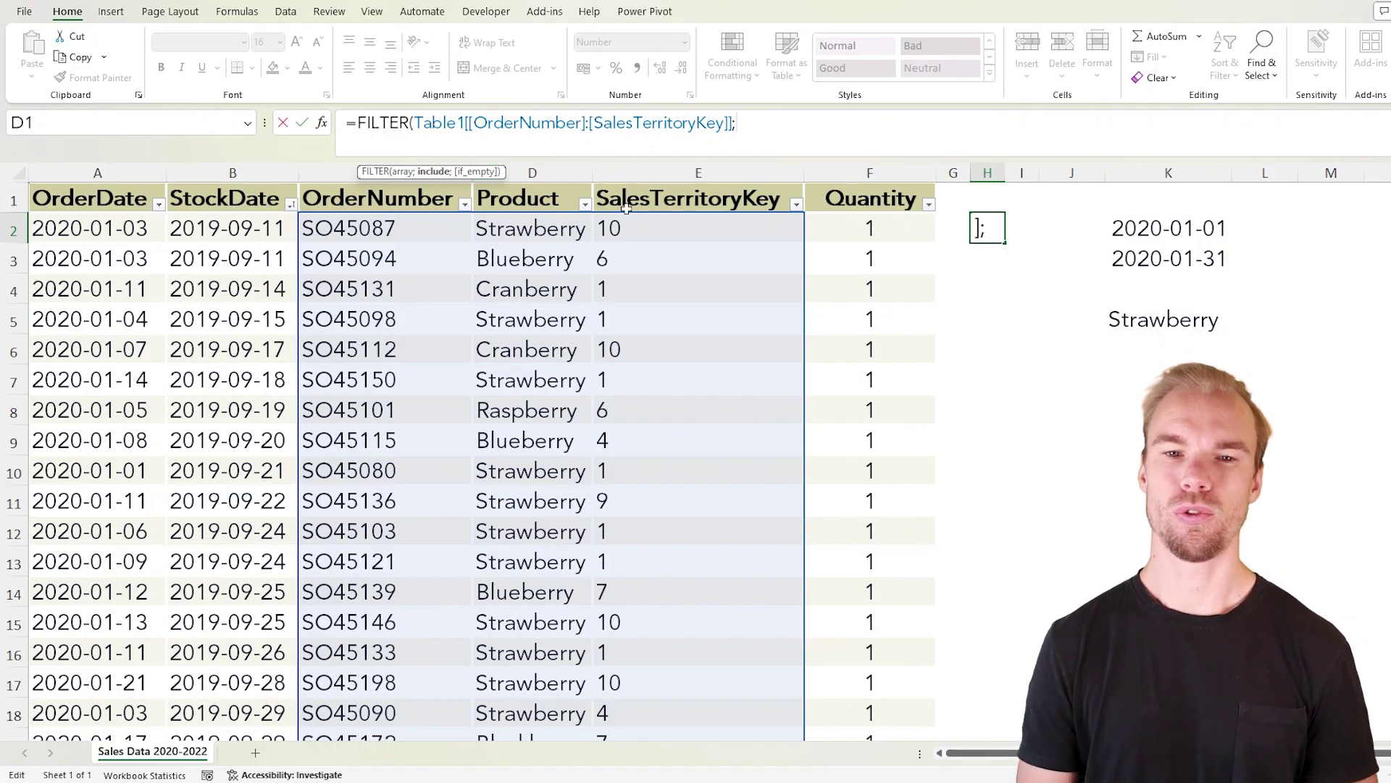
{"action": "left_click", "coordinate": [535, 187]}
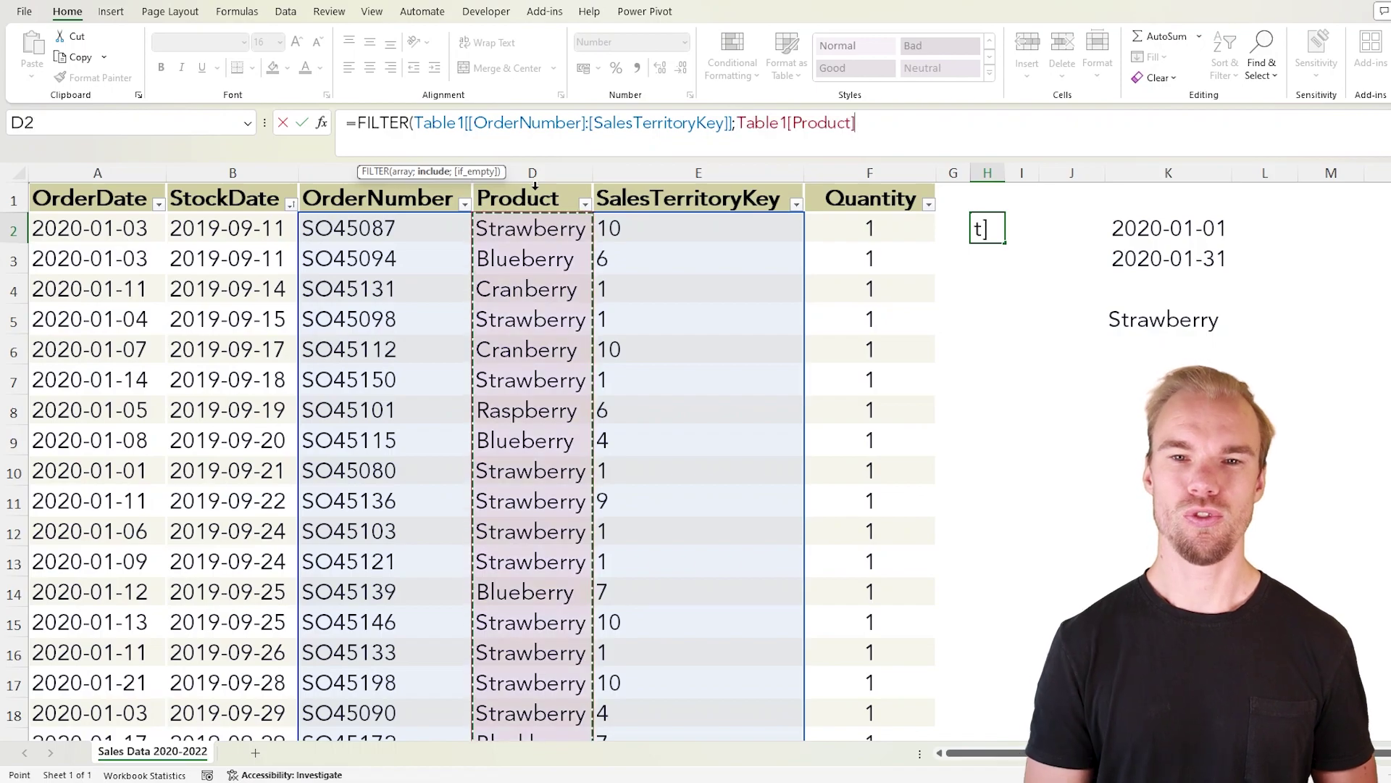
{"action": "type", "text": "="}
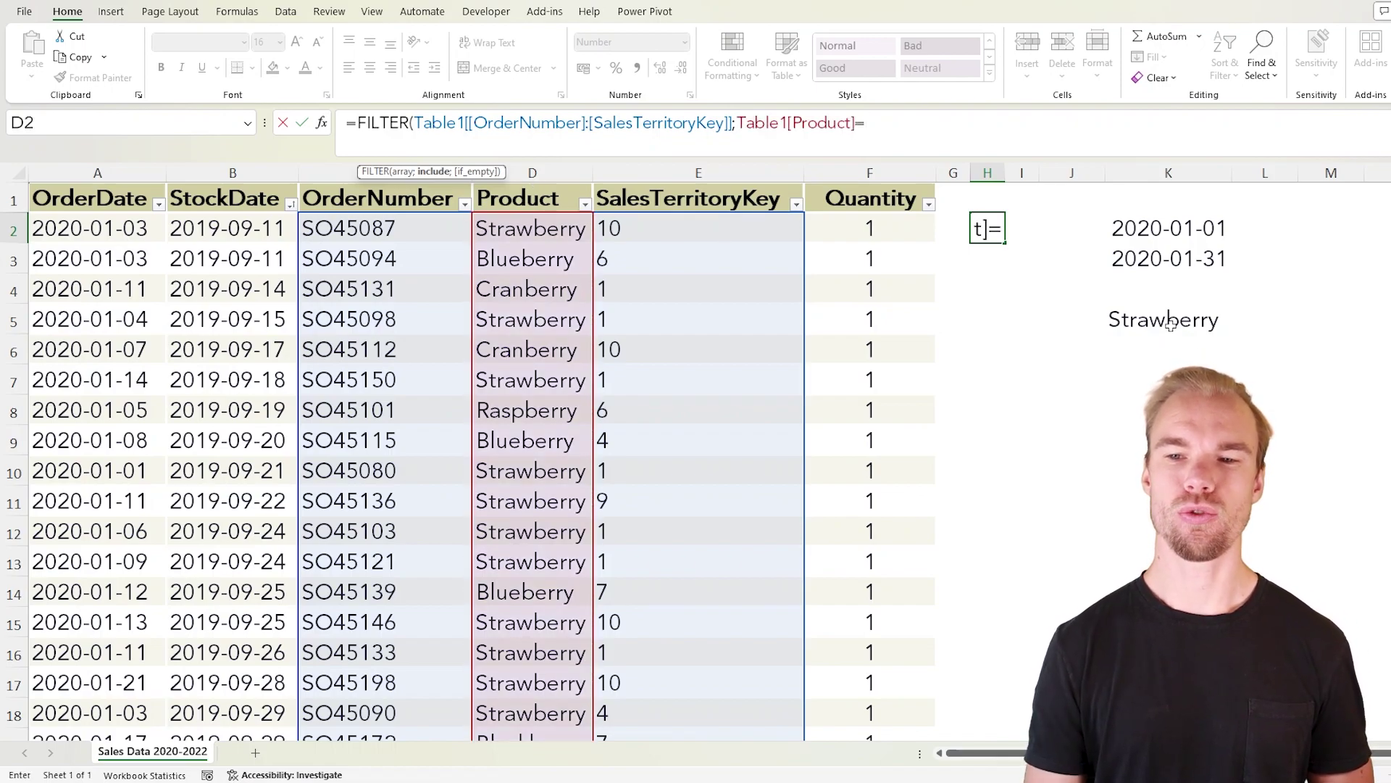
{"action": "left_click", "coordinate": [1171, 324]}
{"action": "key", "text": "F4"}
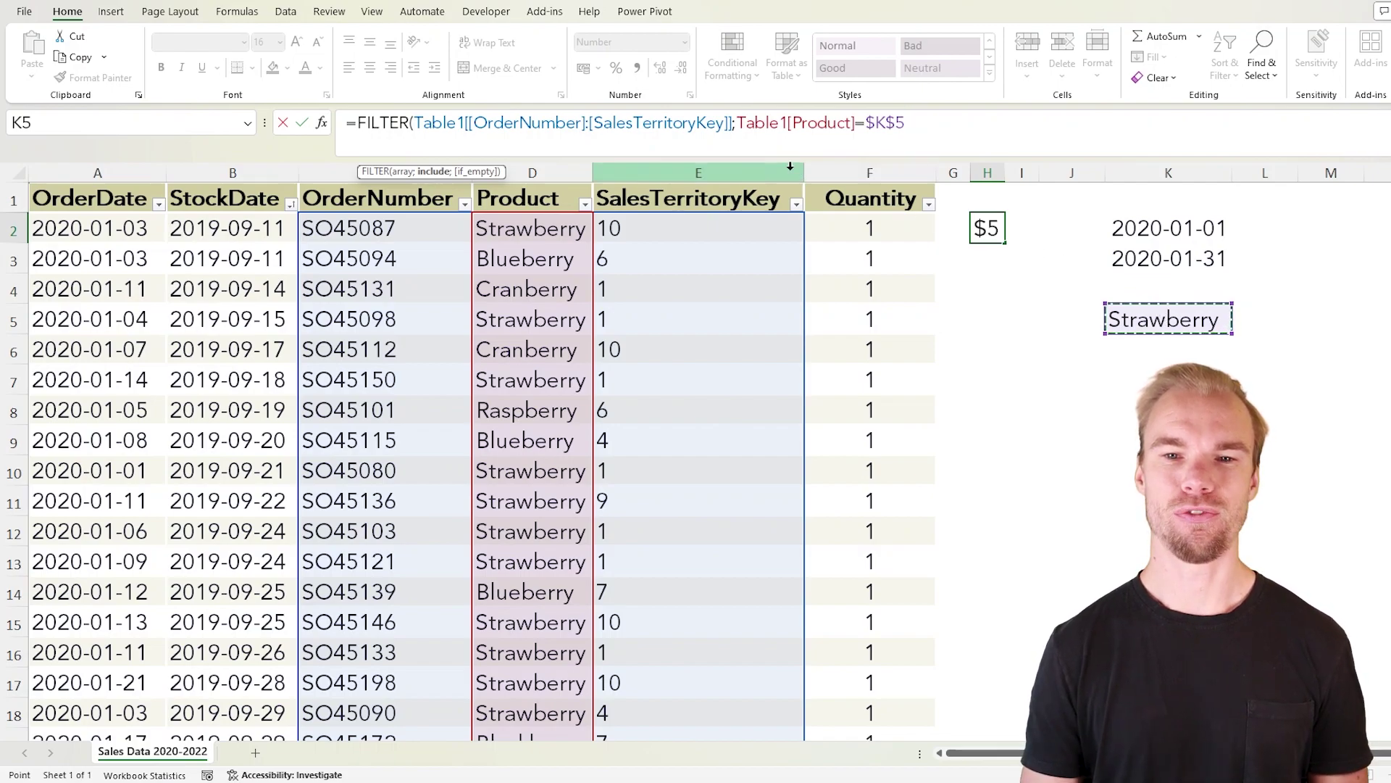
{"action": "double_click", "coordinate": [765, 156]}
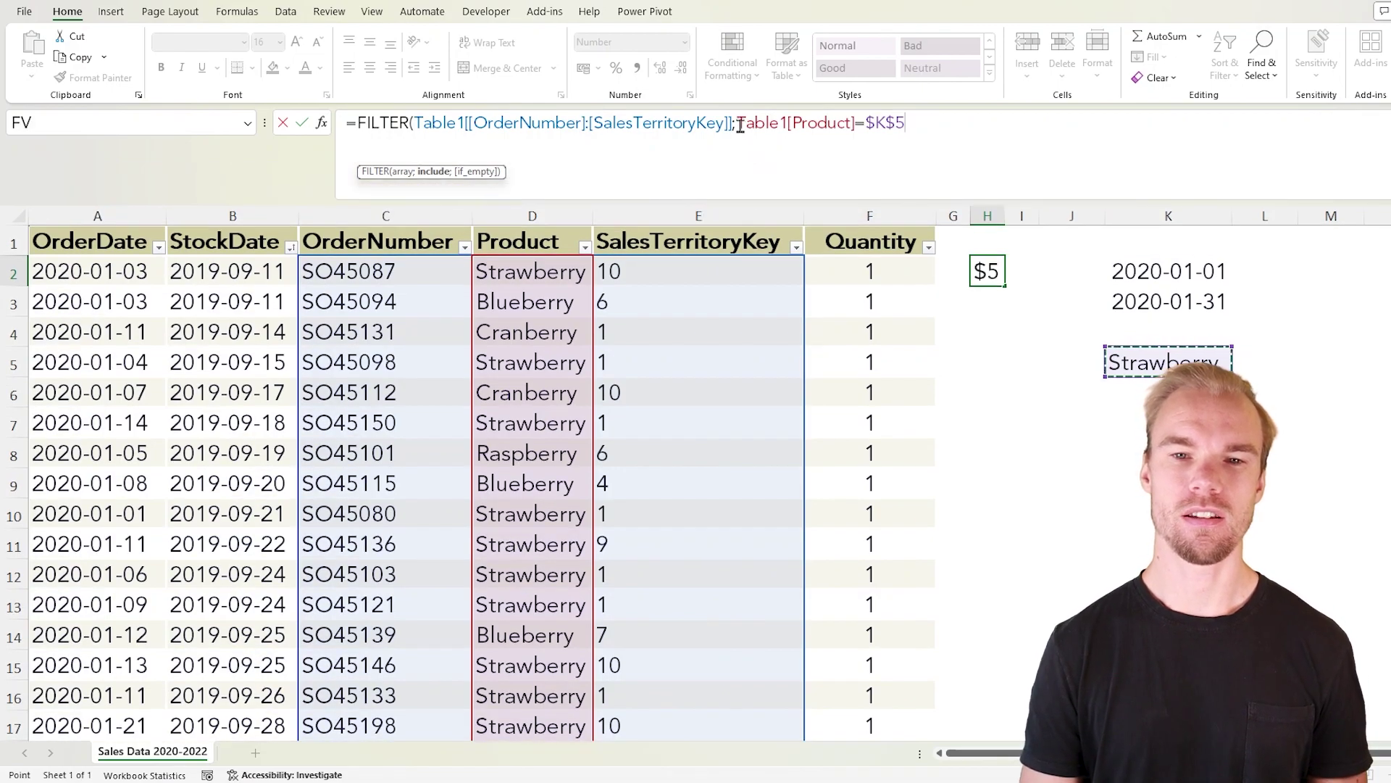
Move the Product condition to its own line, wrap it in parentheses and append *
{"action": "left_click", "coordinate": [740, 124]}
{"action": "key", "text": "alt+Return"}
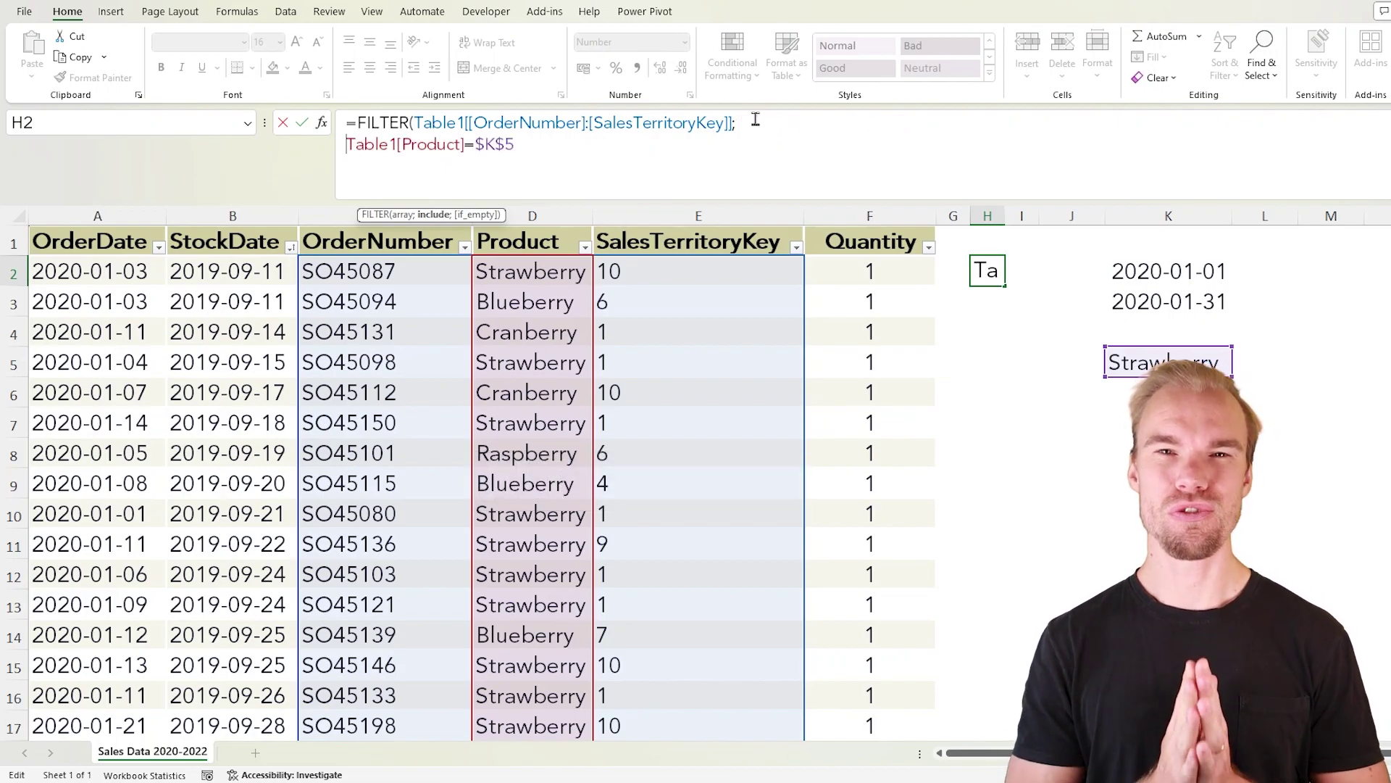
{"action": "left_click", "coordinate": [535, 142]}
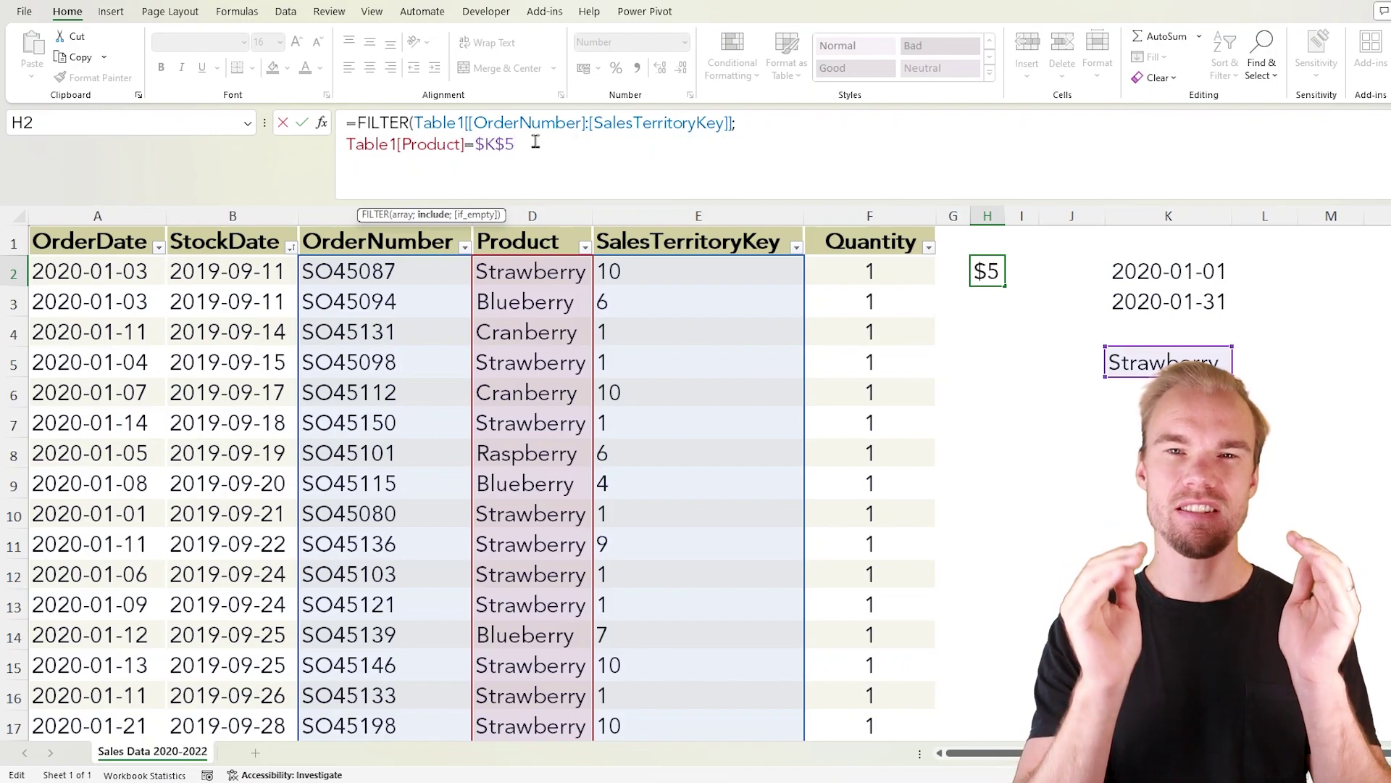
{"action": "type", "text": ")"}
{"action": "left_click", "coordinate": [351, 145]}
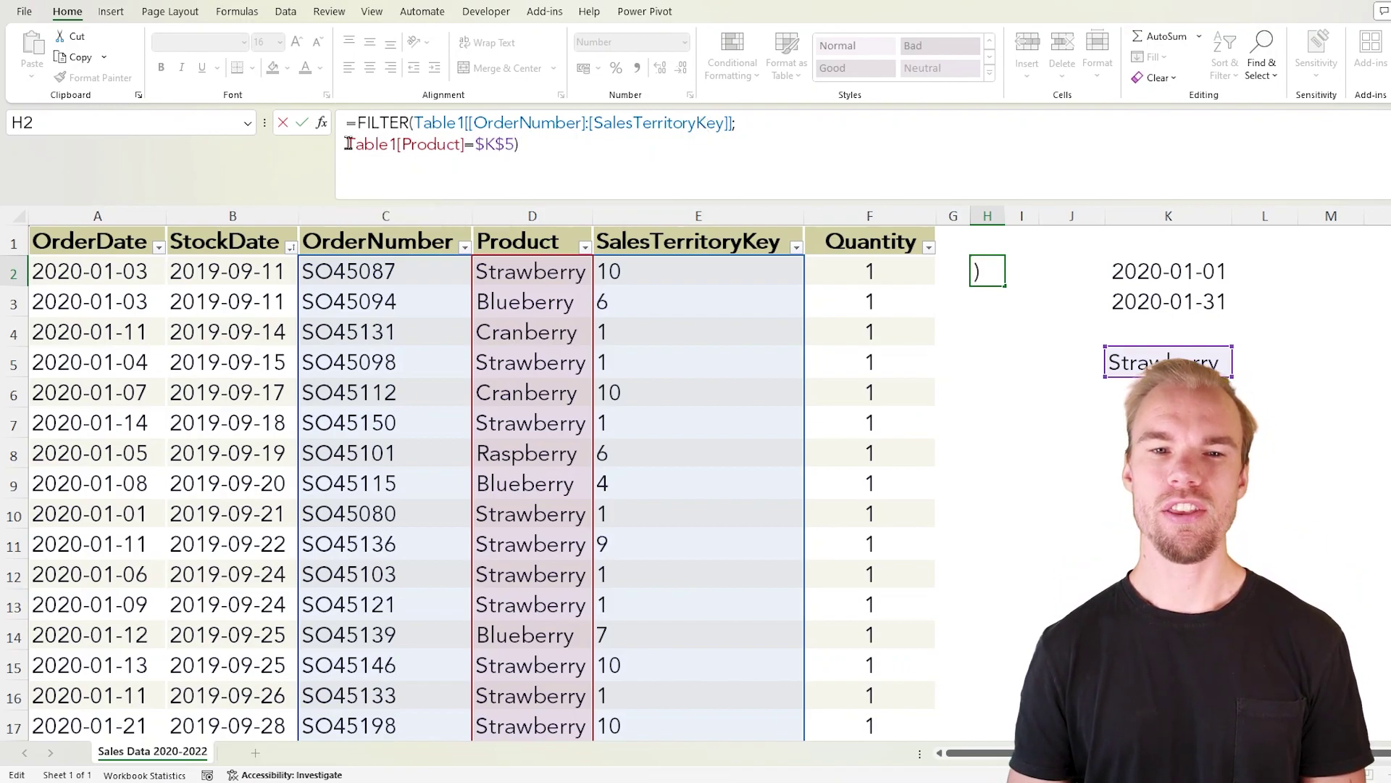
{"action": "type", "text": "("}
{"action": "left_click", "coordinate": [555, 143]}
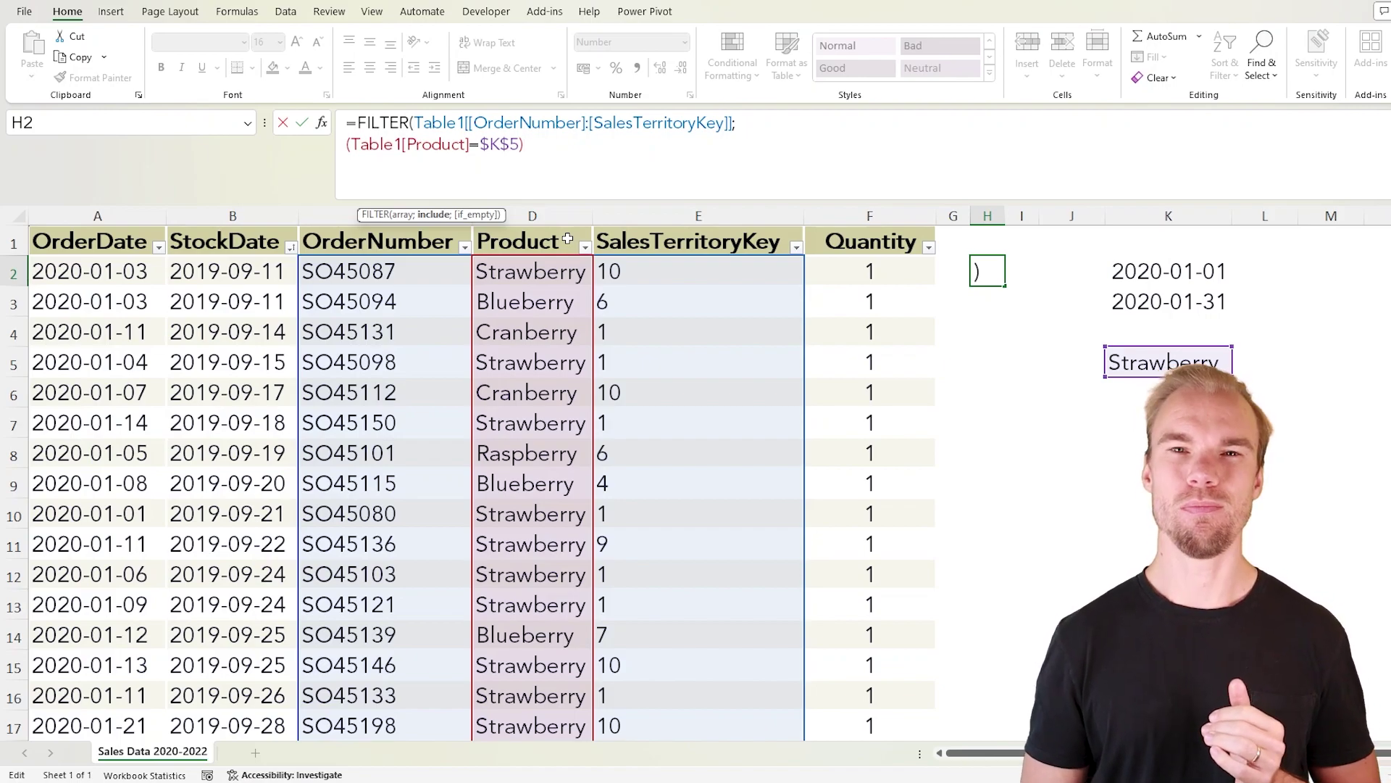
{"action": "type", "text": "*"}
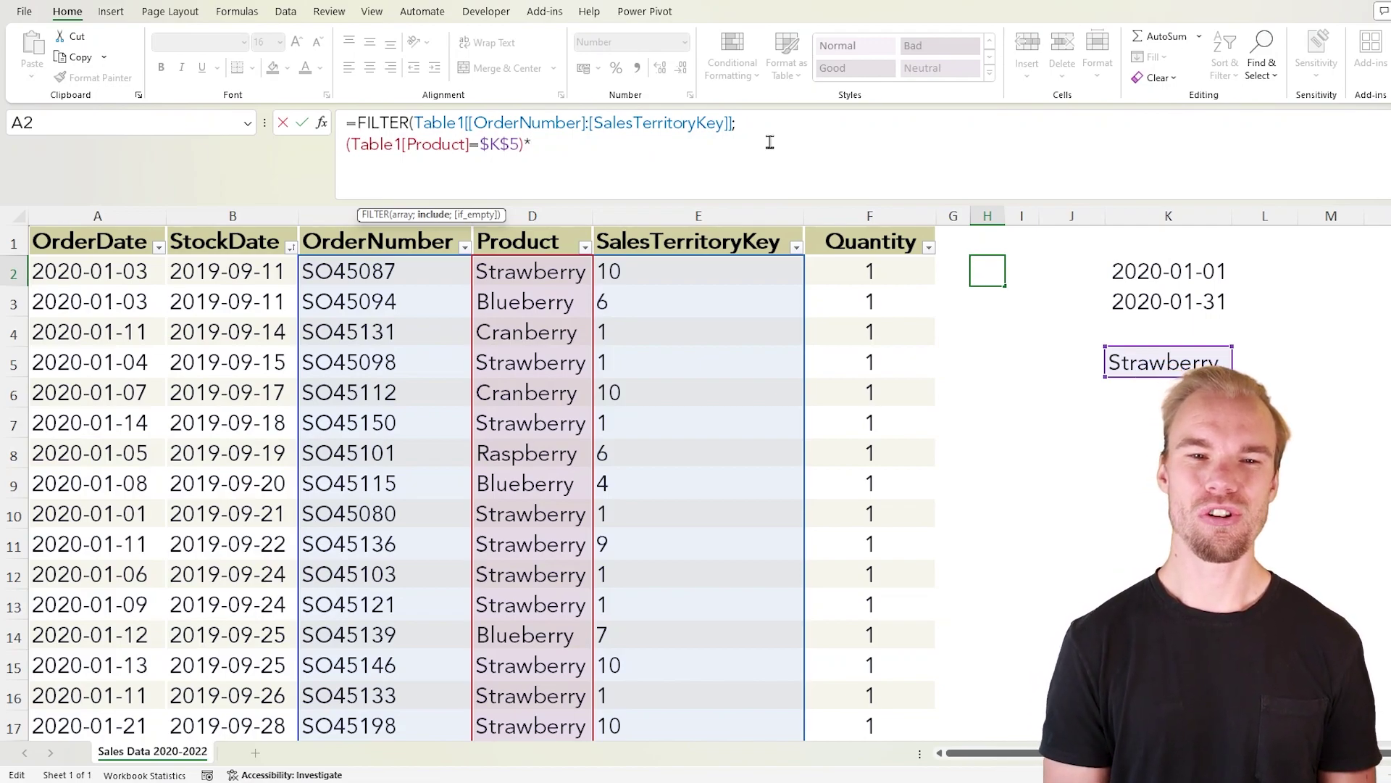
Multiply in the end-date condition (Table1[OrderDate]<=$K$3) and start a new line
{"action": "type", "text": "("}
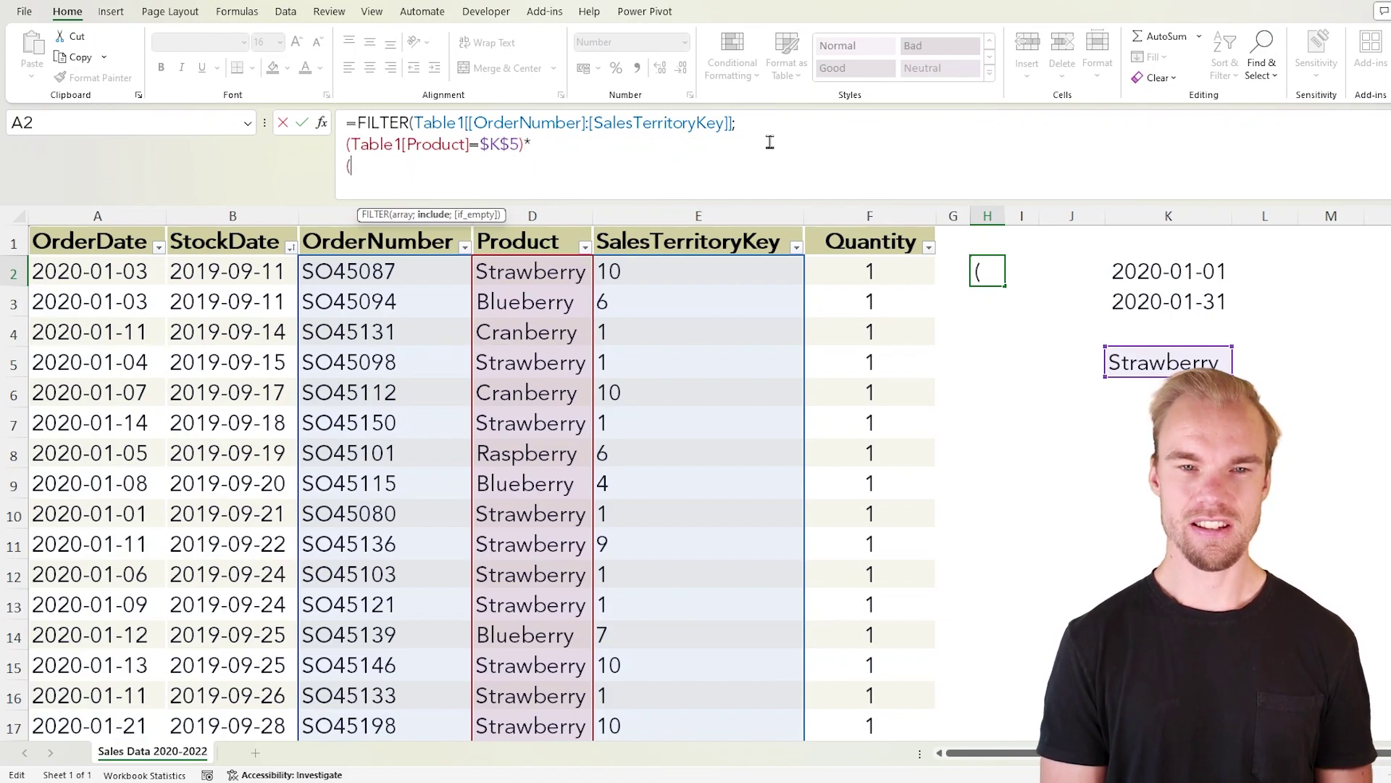
{"action": "left_click", "coordinate": [88, 224]}
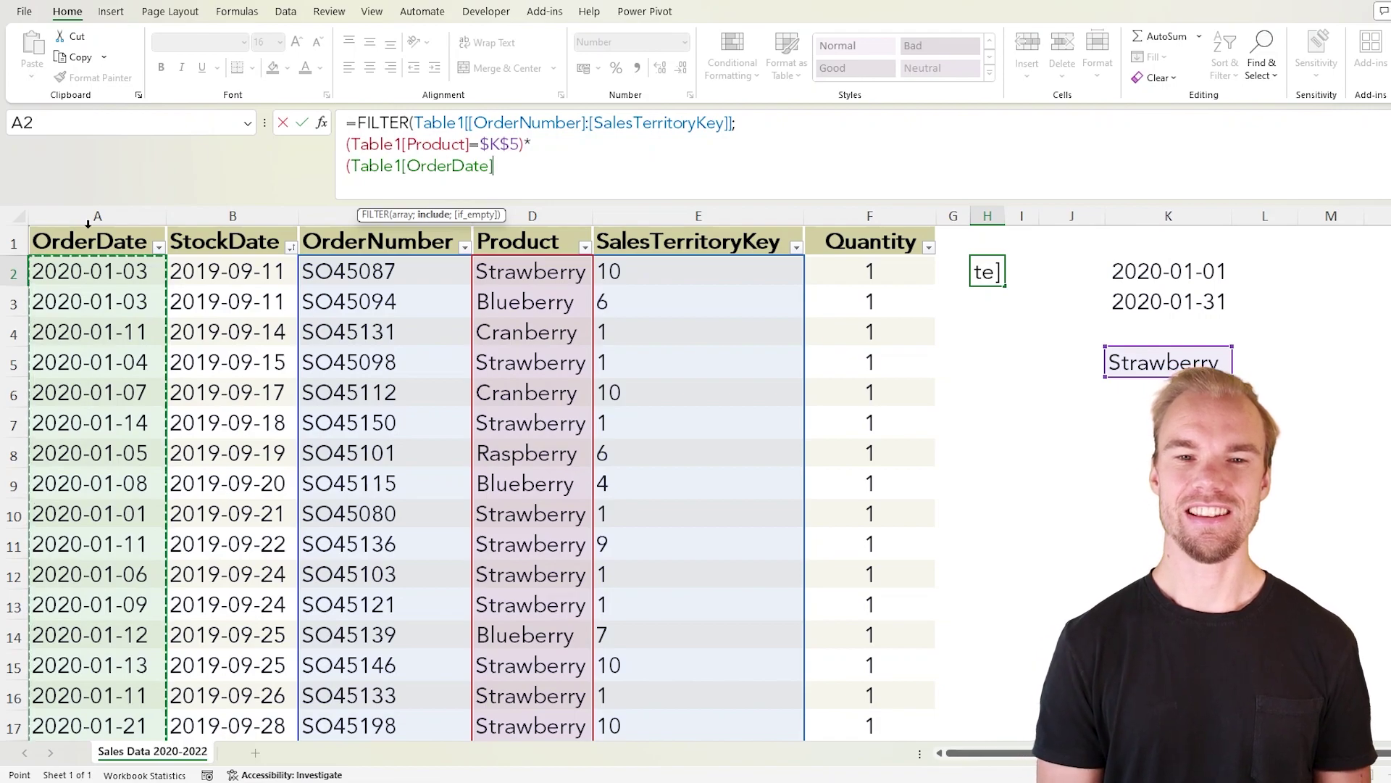
{"action": "type", "text": "<"}
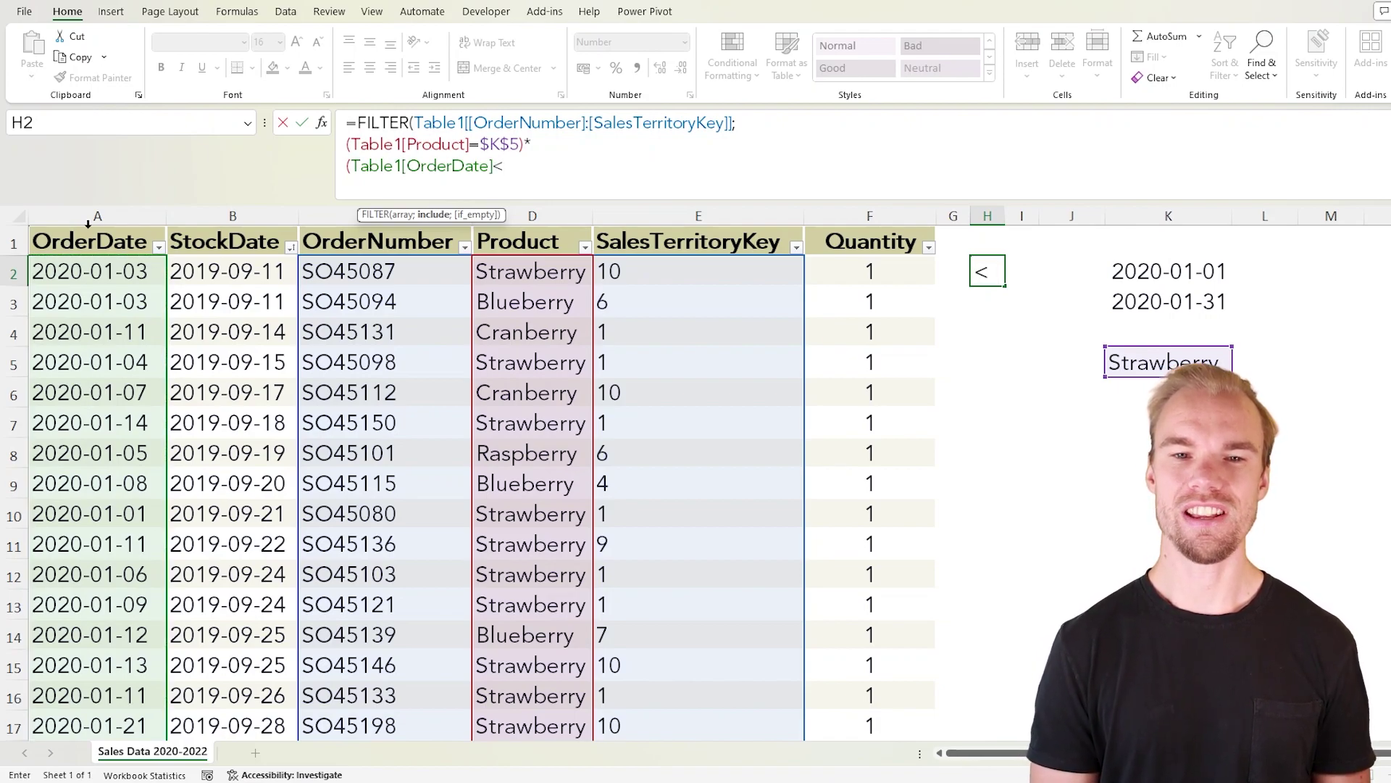
{"action": "type", "text": "="}
{"action": "left_click", "coordinate": [1157, 303]}
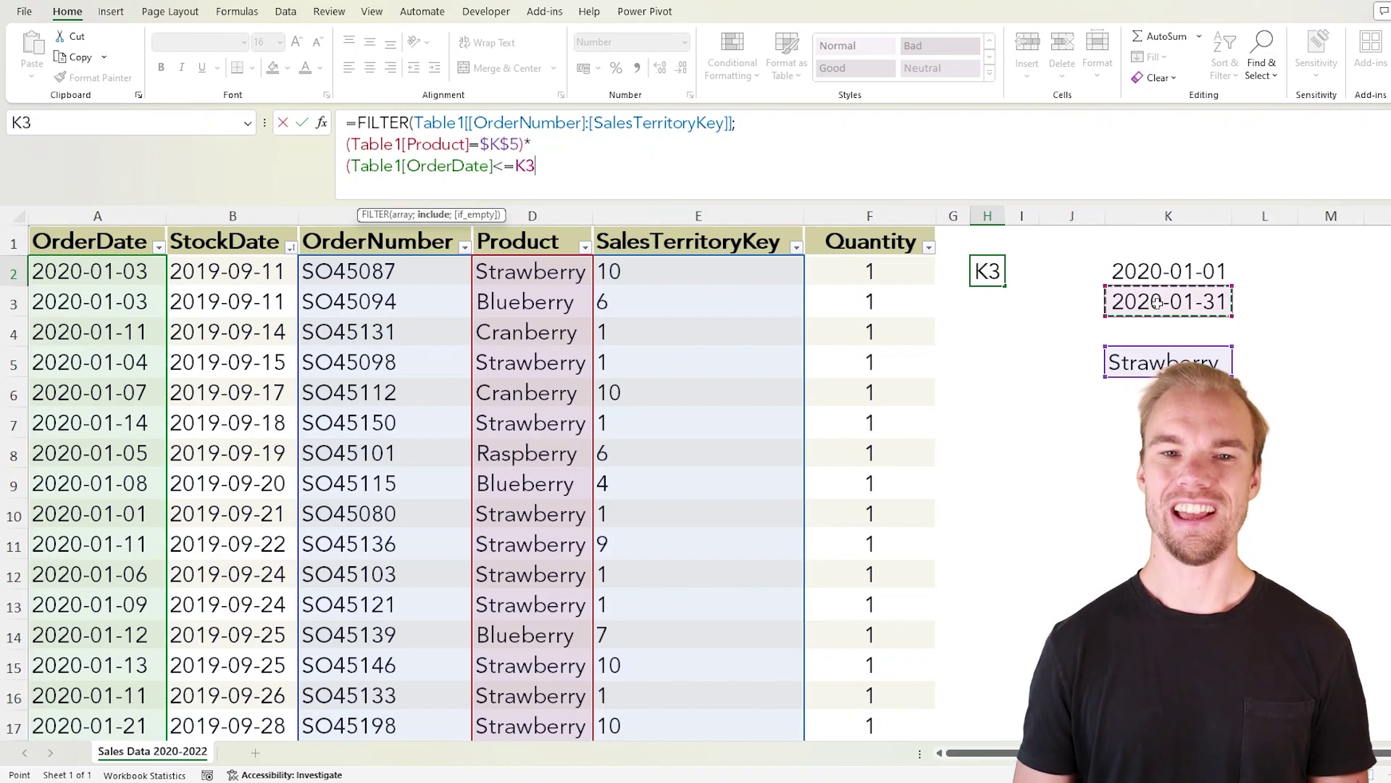
{"action": "key", "text": "F4"}
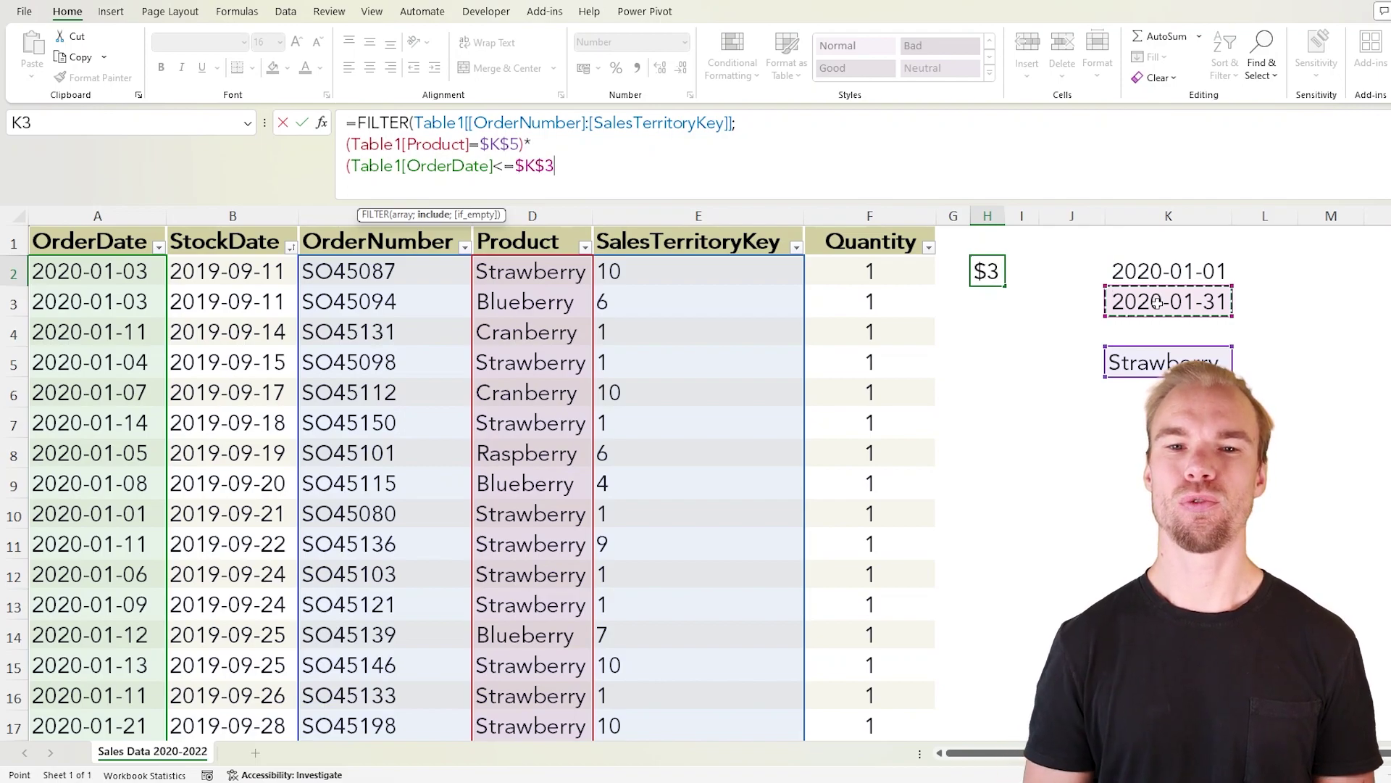
{"action": "type", "text": ")"}
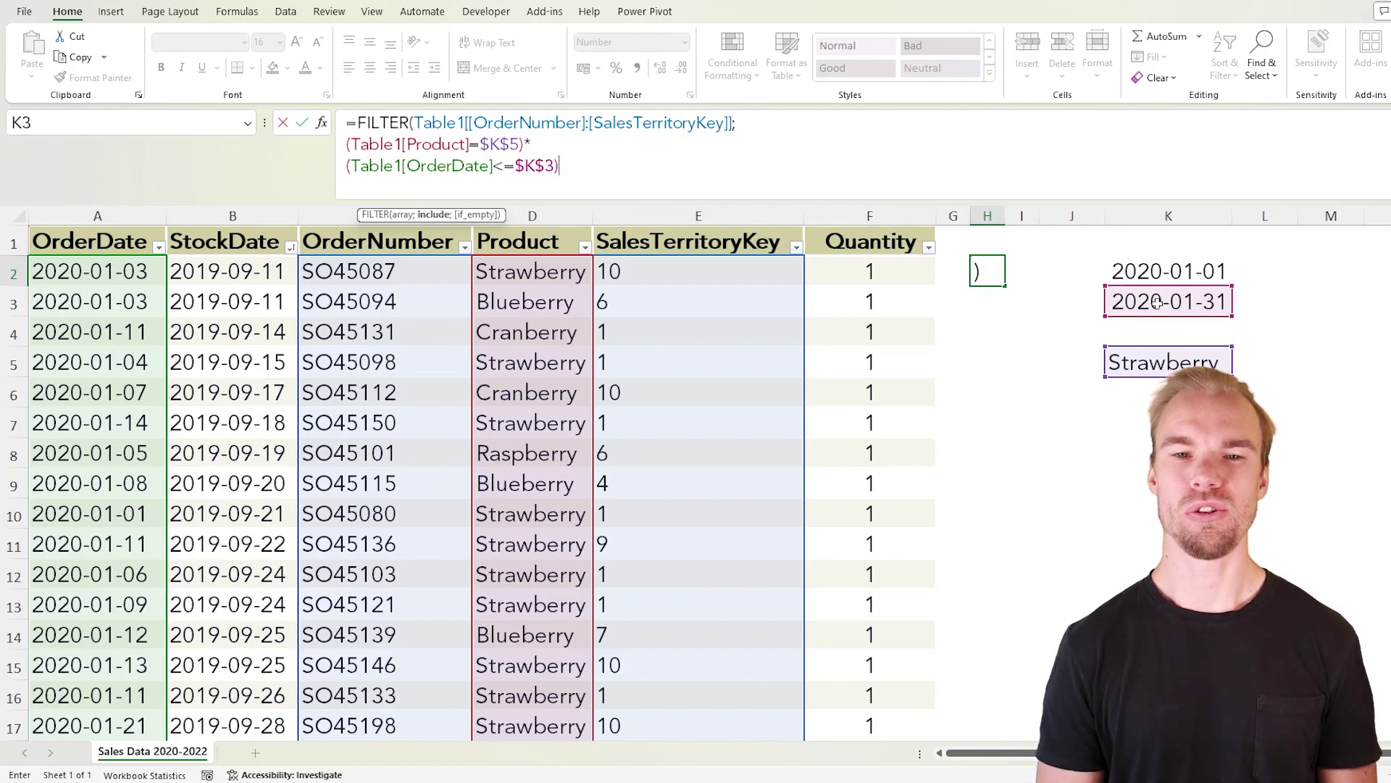
{"action": "type", "text": "*"}
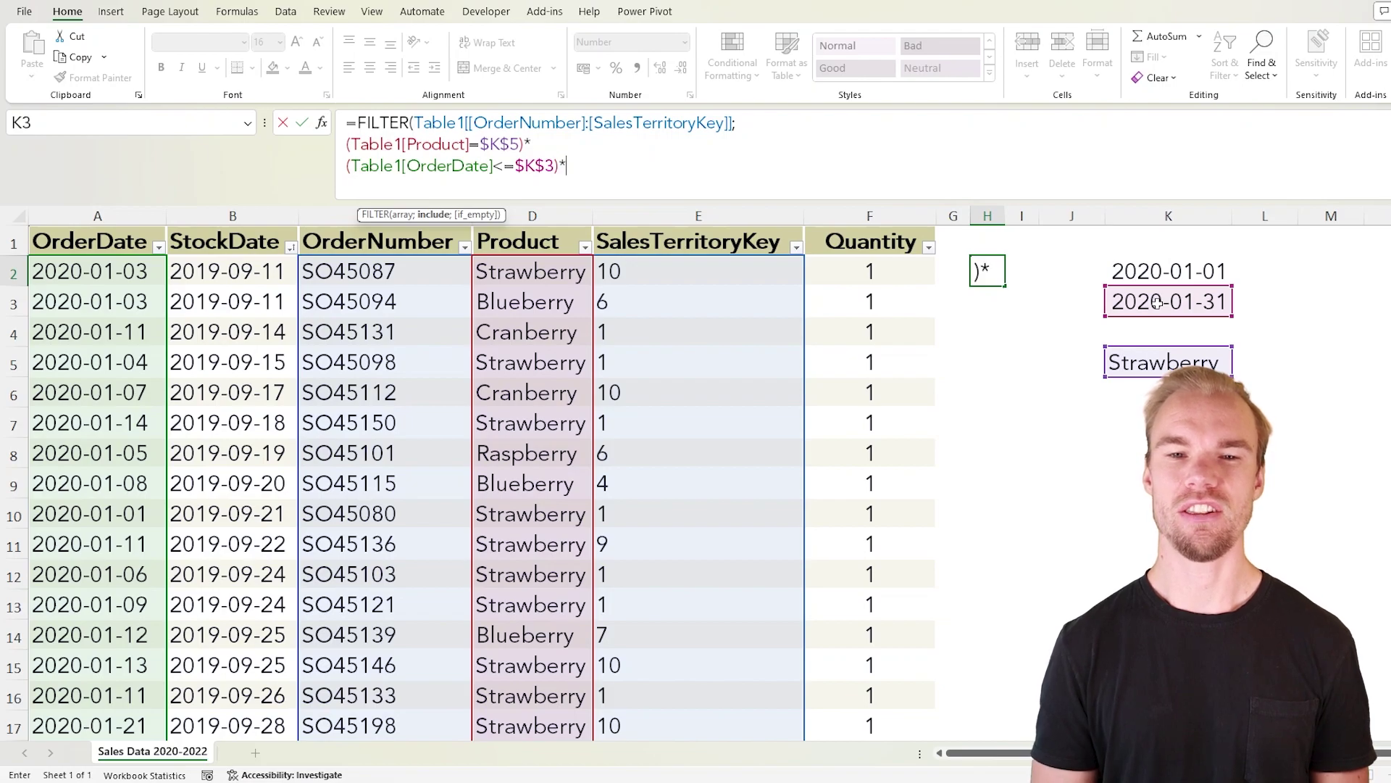
{"action": "key", "text": "alt+Return"}
Add the start-date condition (Table1[OrderDate]>=$K$2), close the formula and enter it
{"action": "type", "text": "("}
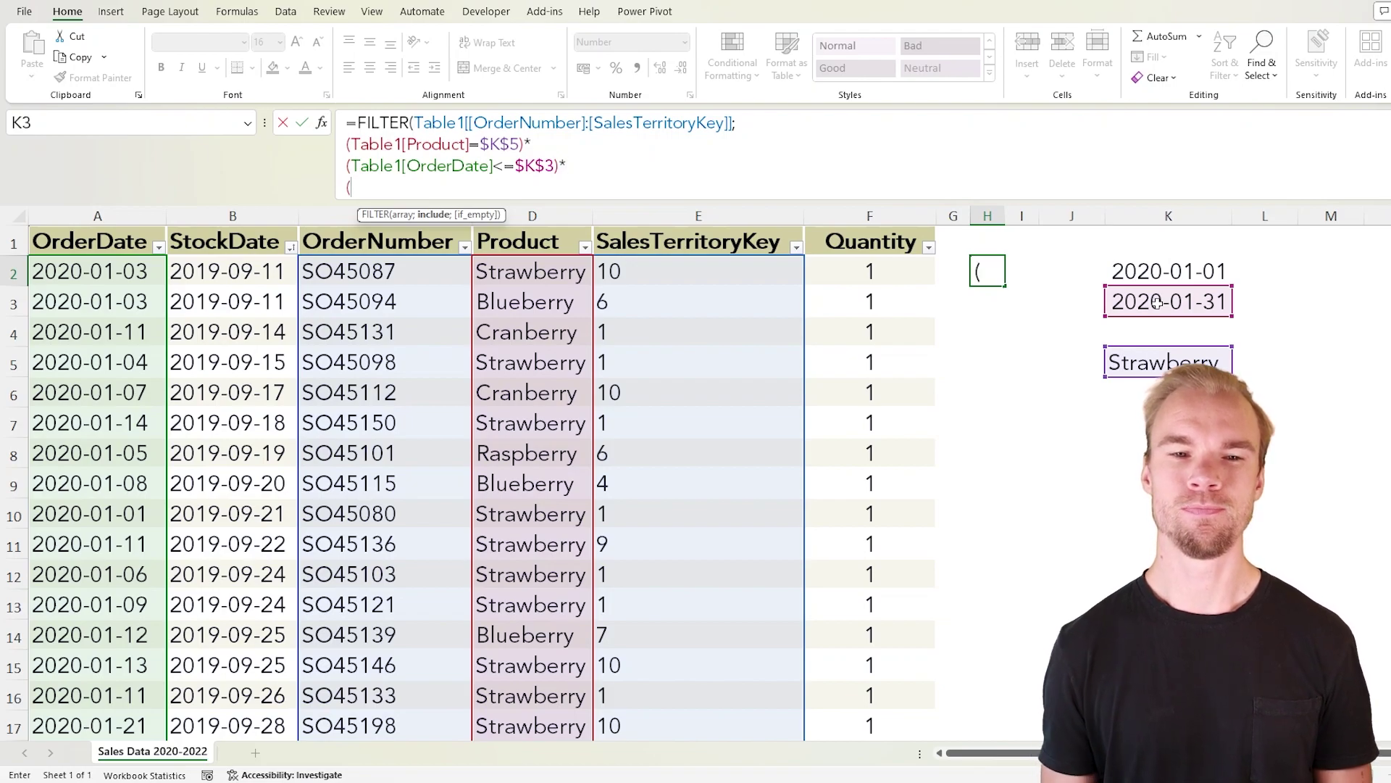
{"action": "left_click", "coordinate": [108, 223]}
{"action": "type", "text": ">"}
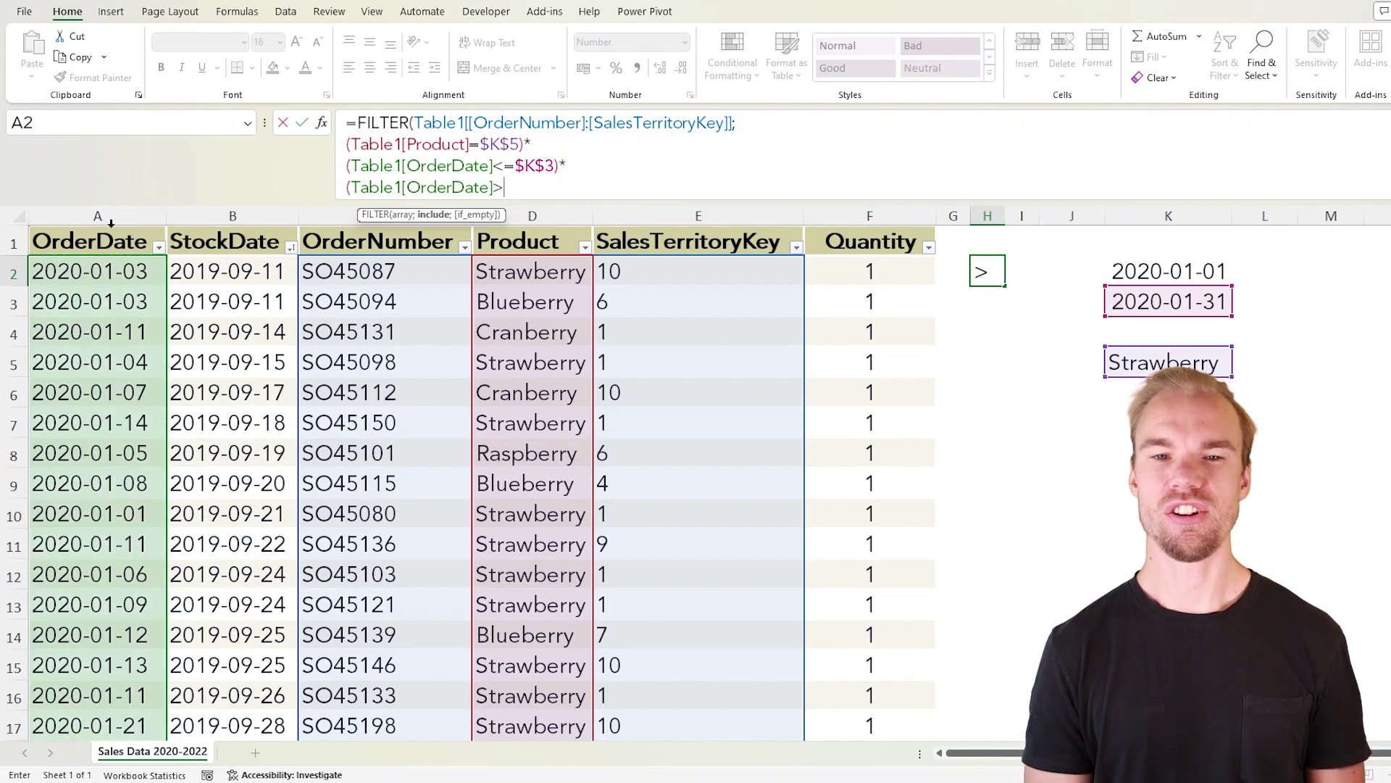
{"action": "type", "text": "="}
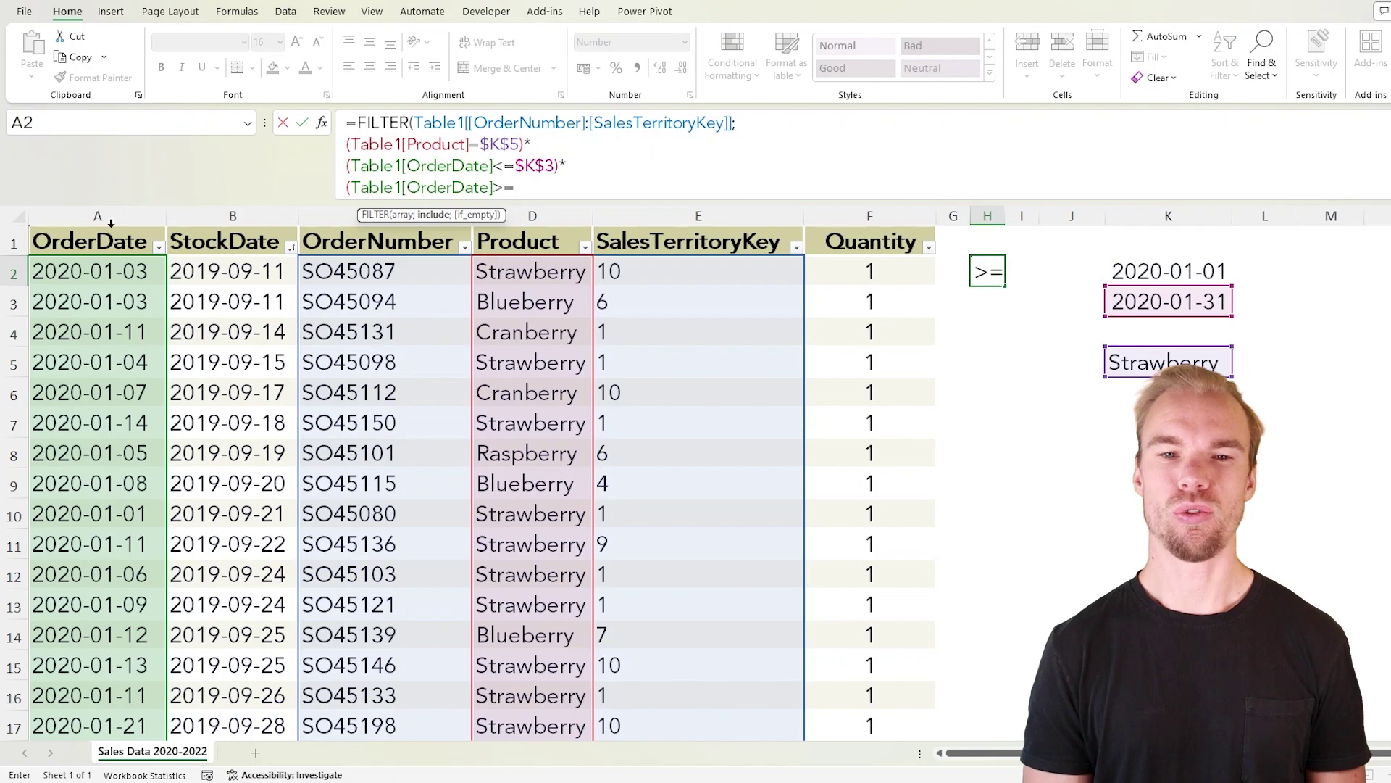
{"action": "left_click", "coordinate": [1155, 271]}
{"action": "key", "text": "F4"}
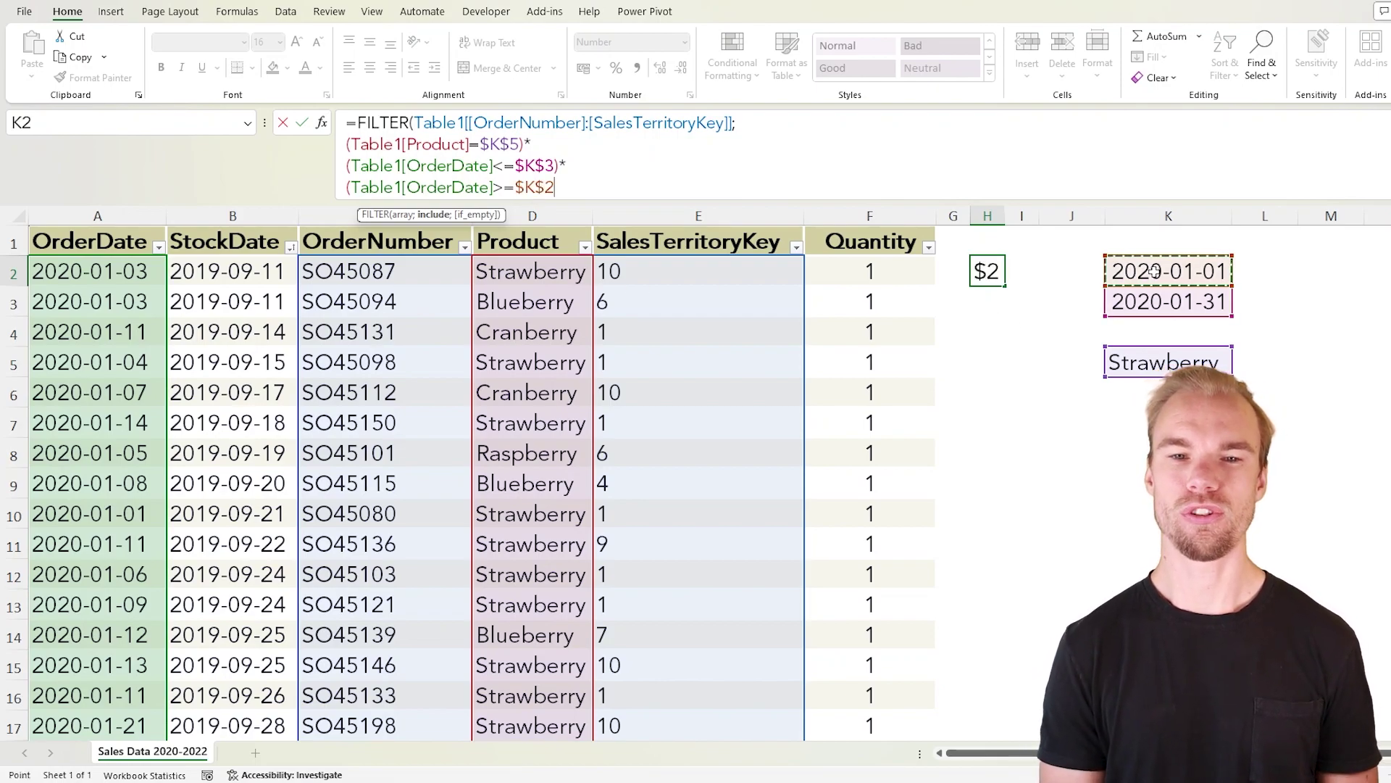
{"action": "type", "text": ")"}
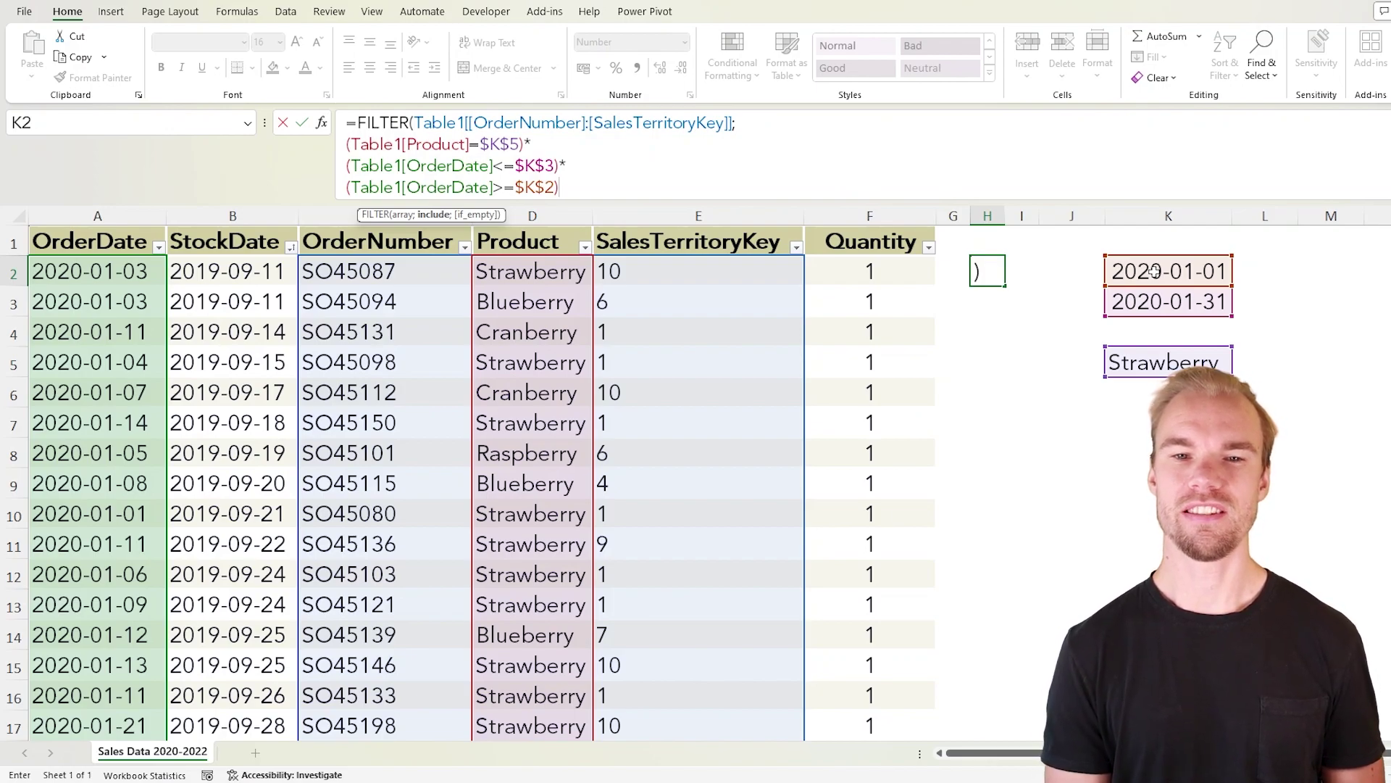
{"action": "type", "text": ")"}
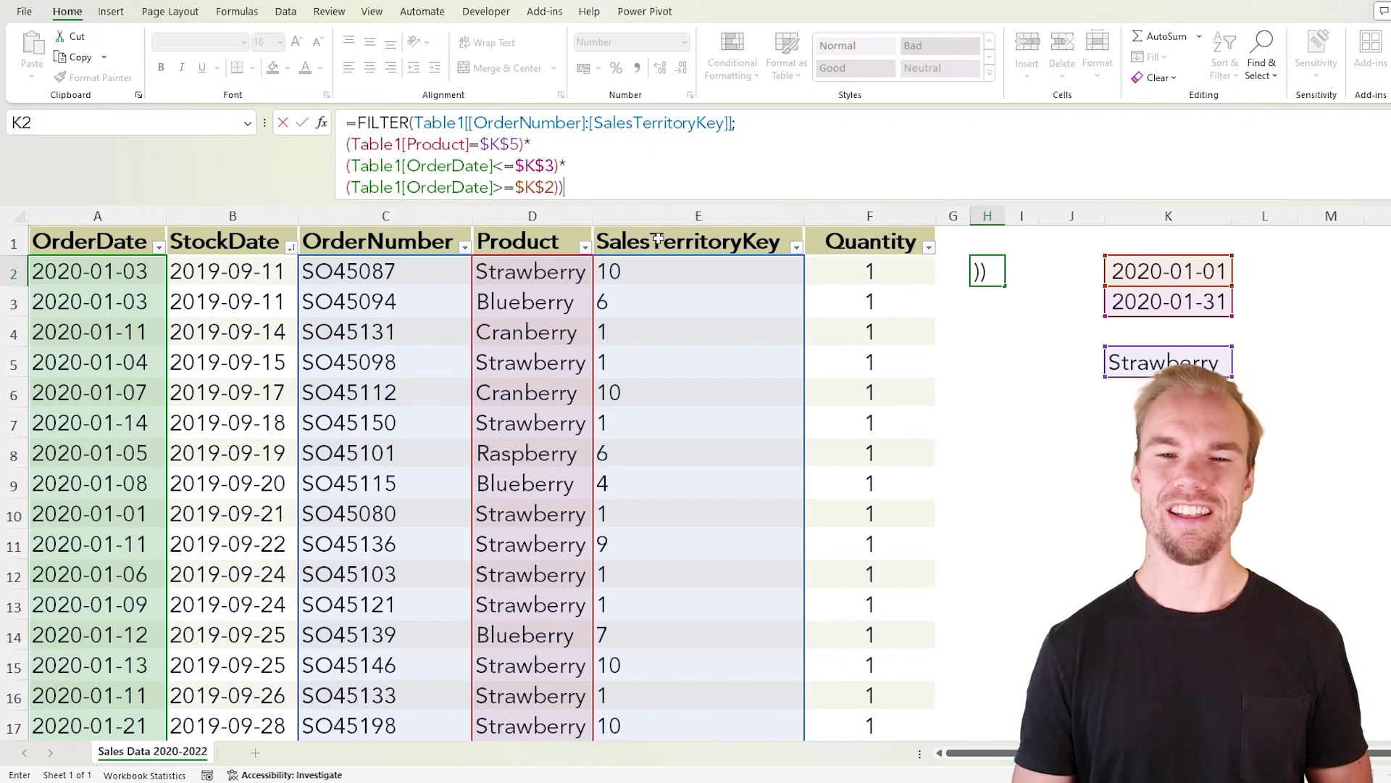
{"action": "key", "text": "Return"}
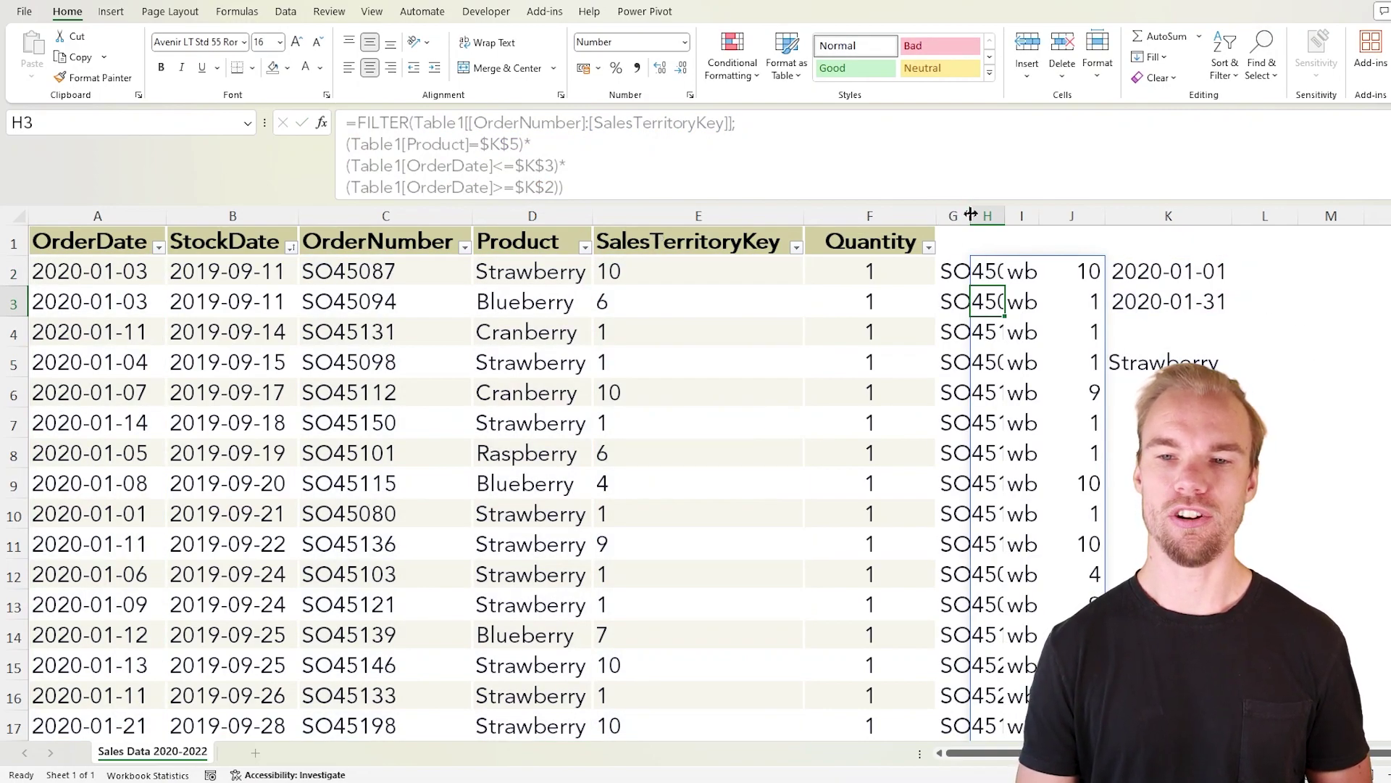
Autofit column H so the spilled order numbers display in full
{"action": "double_click", "coordinate": [1004, 216]}
{"action": "left_click", "coordinate": [987, 271]}
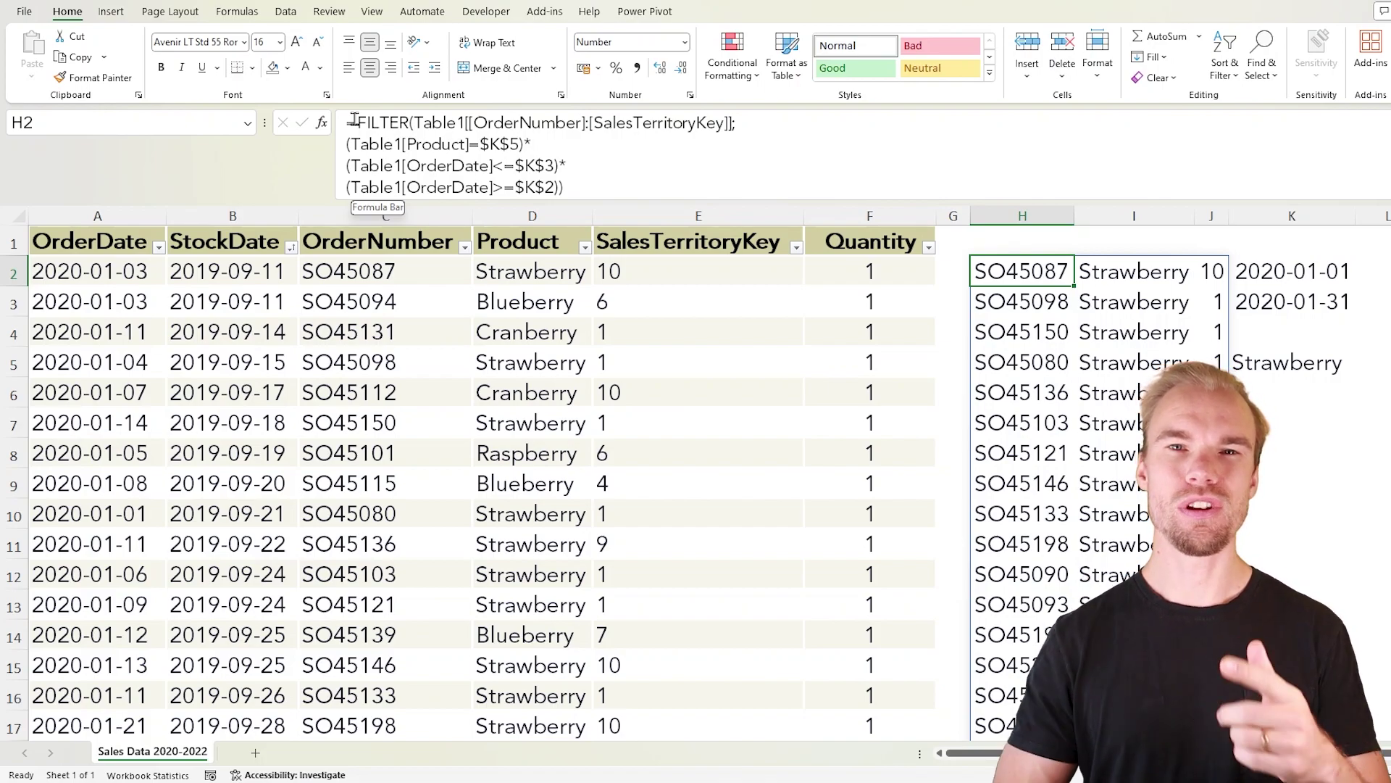
Wrap the FILTER in CHOOSECOLS(...;1;3) to return only OrderNumber and SalesTerritoryKey
{"action": "left_click", "coordinate": [355, 120]}
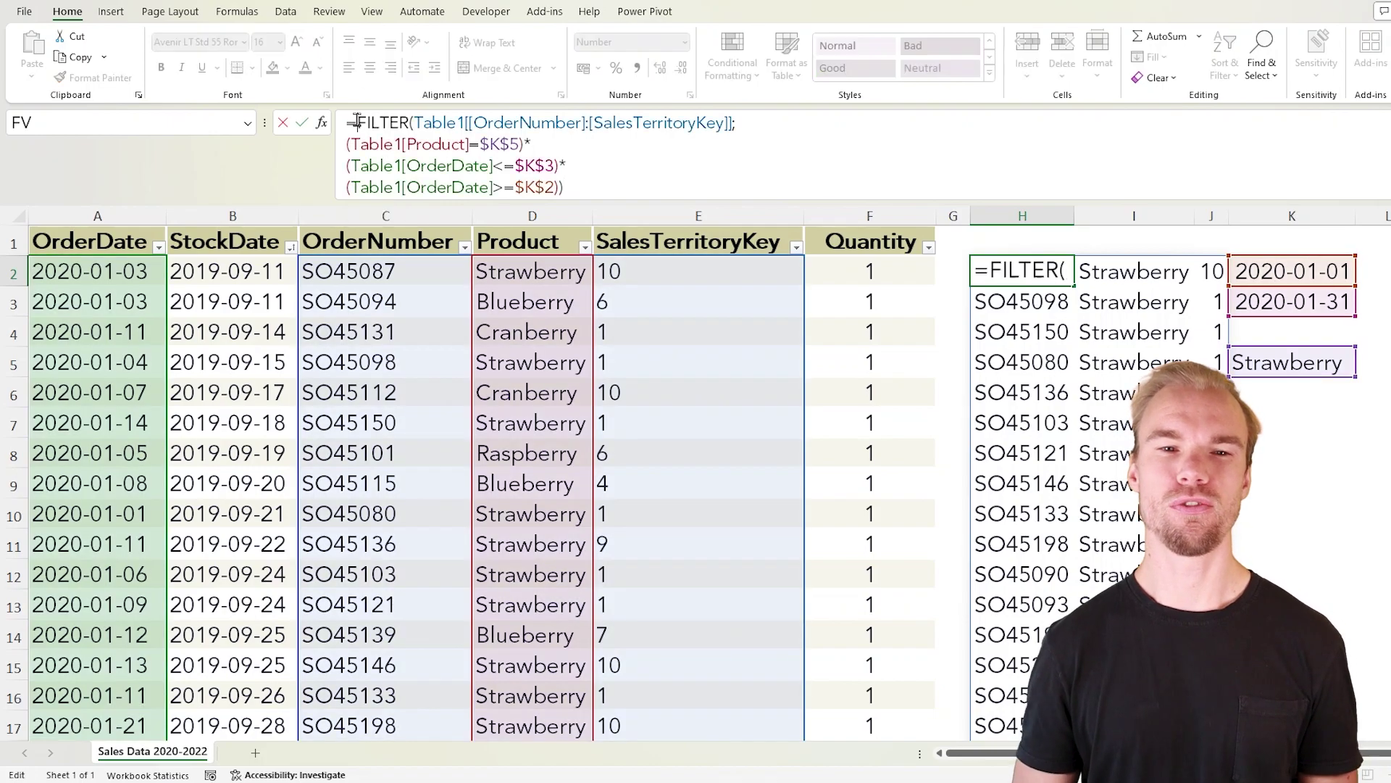
{"action": "type", "text": "choo"}
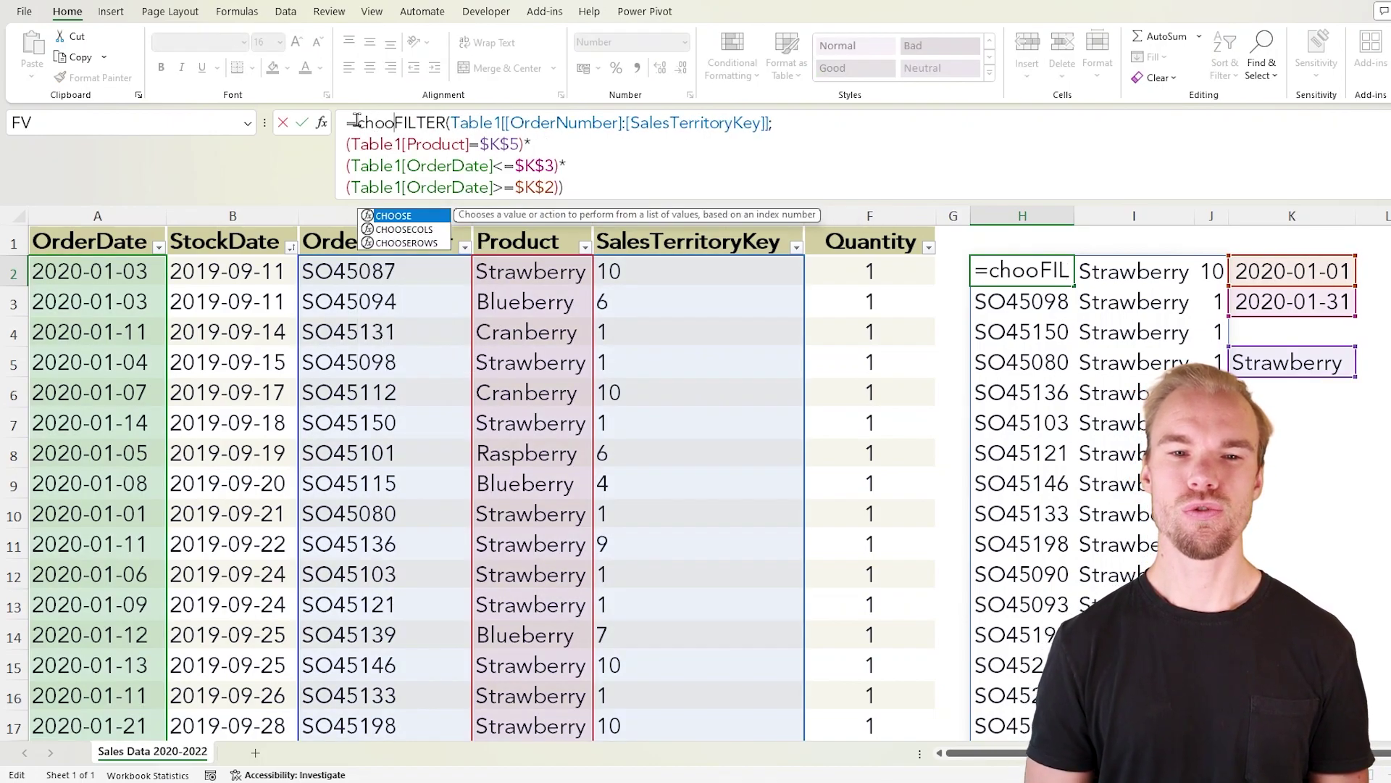
{"action": "key", "text": "Down"}
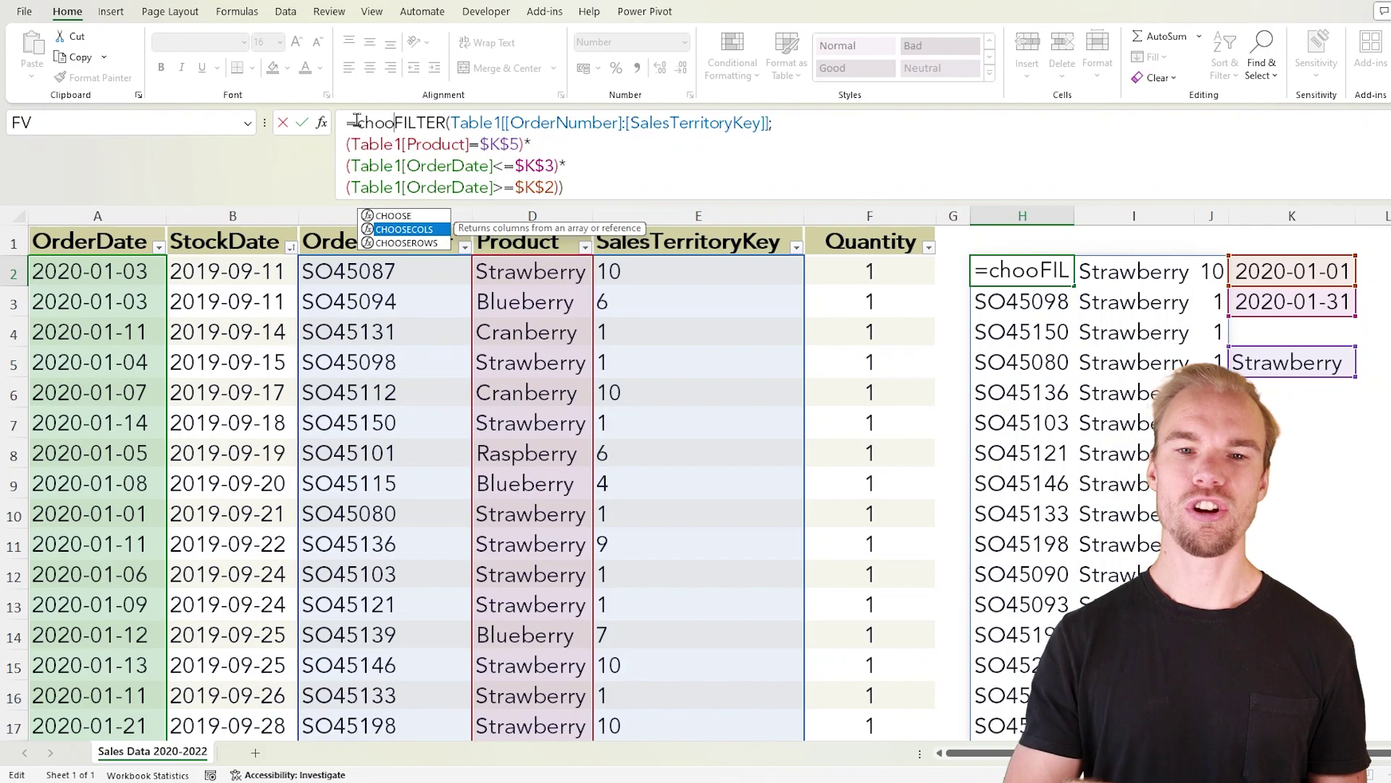
{"action": "key", "text": "Tab"}
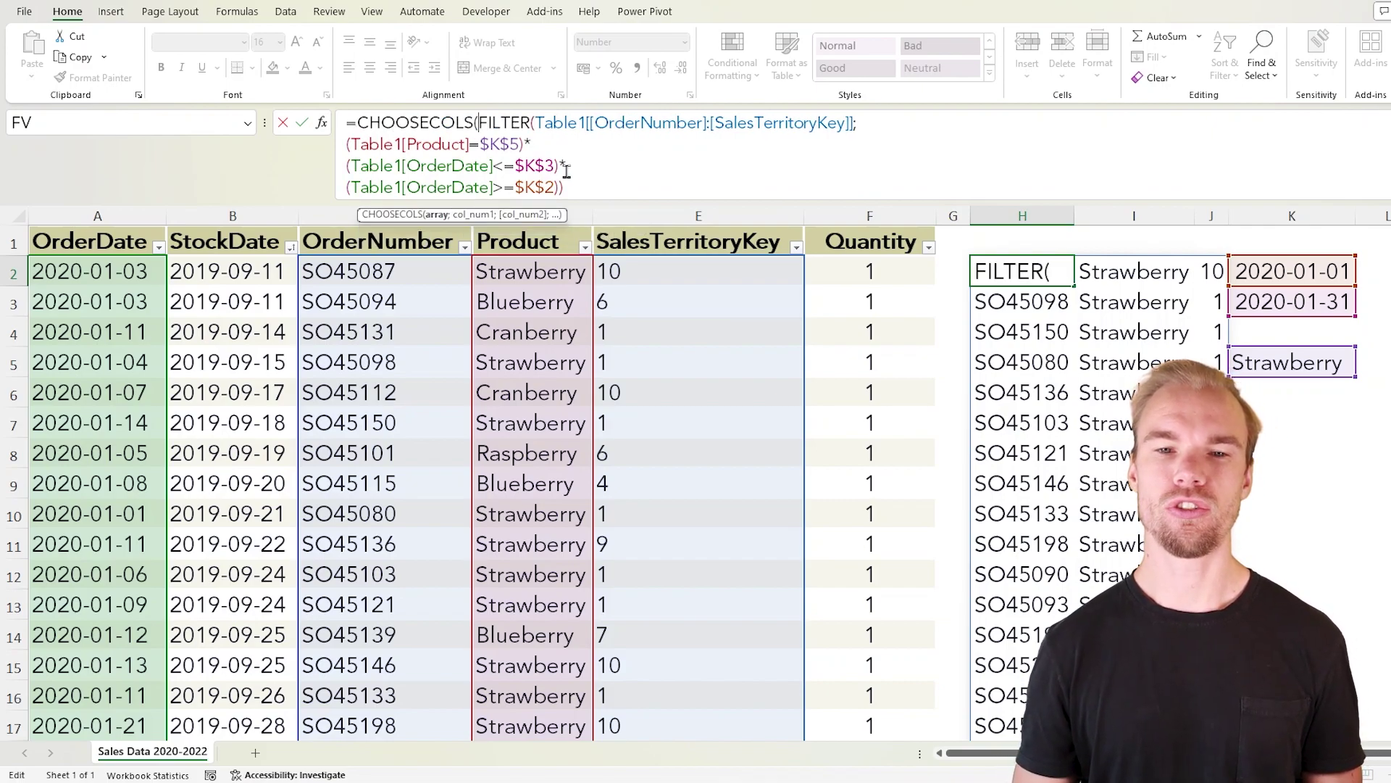
{"action": "key", "text": "ctrl+a"}
{"action": "left_click", "coordinate": [582, 183]}
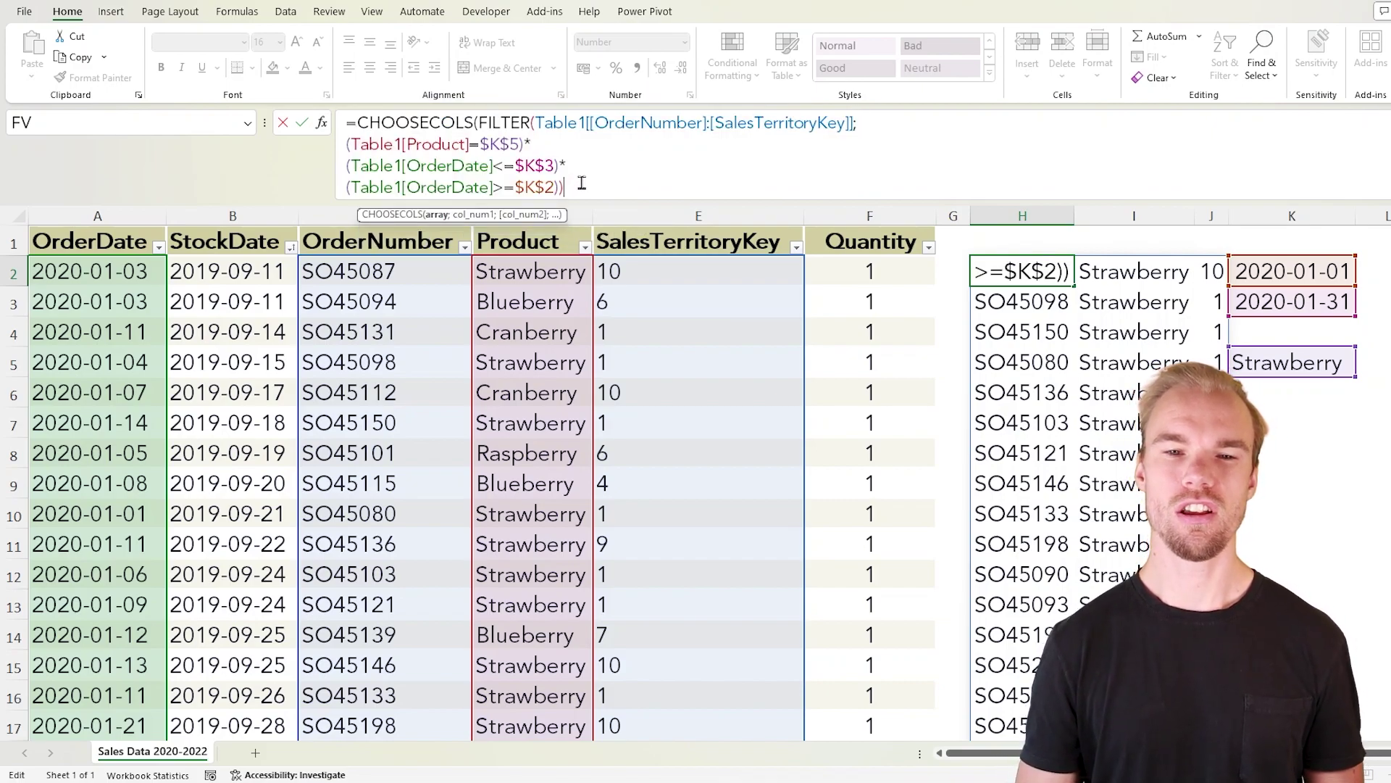
{"action": "type", "text": ";"}
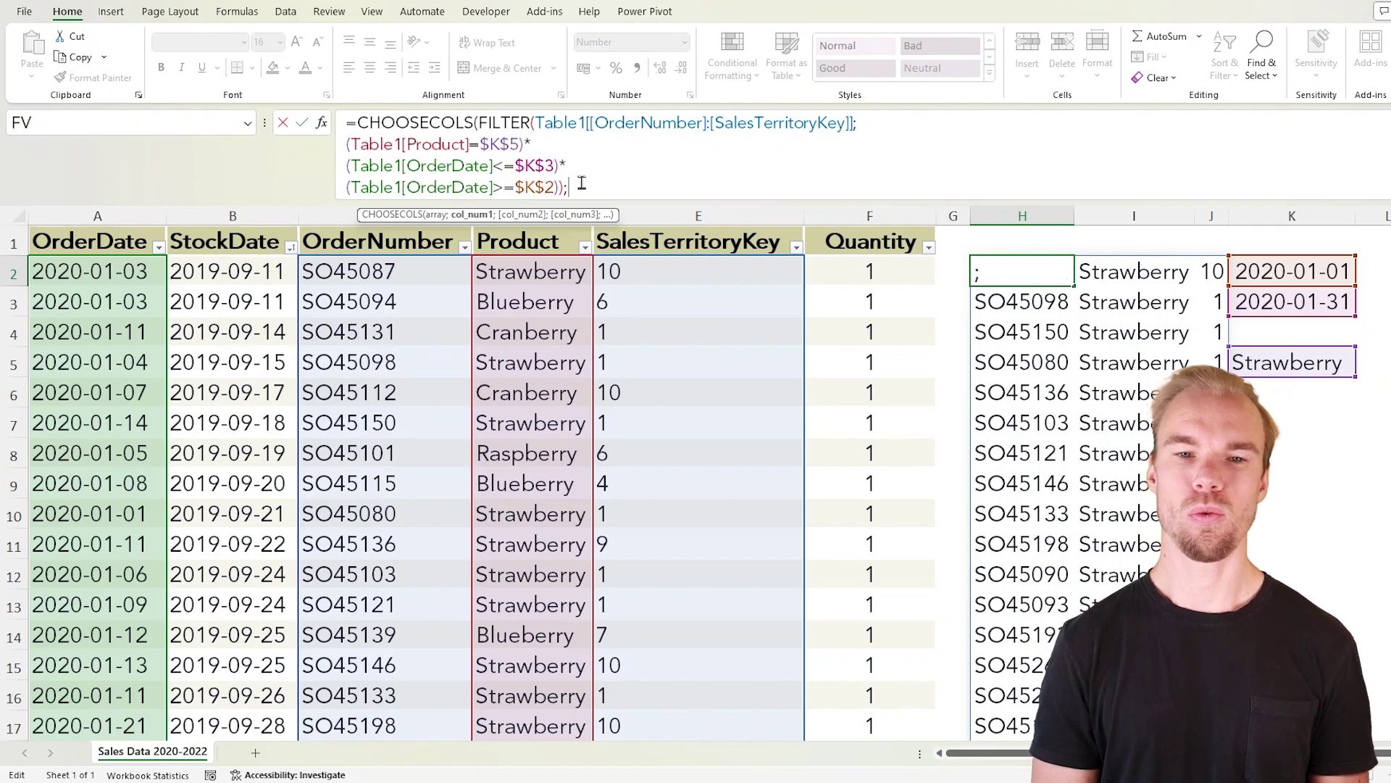
{"action": "type", "text": "1;3)"}
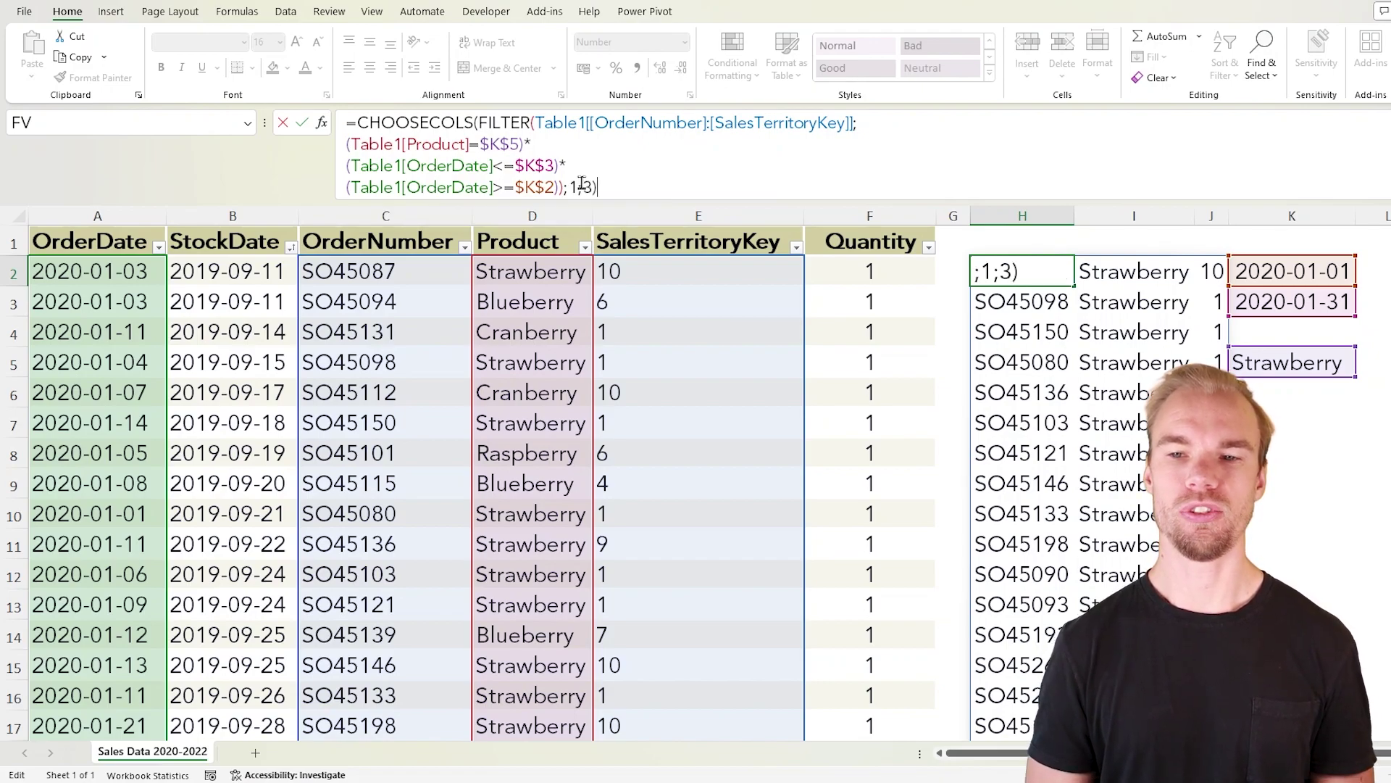
{"action": "key", "text": "Return"}
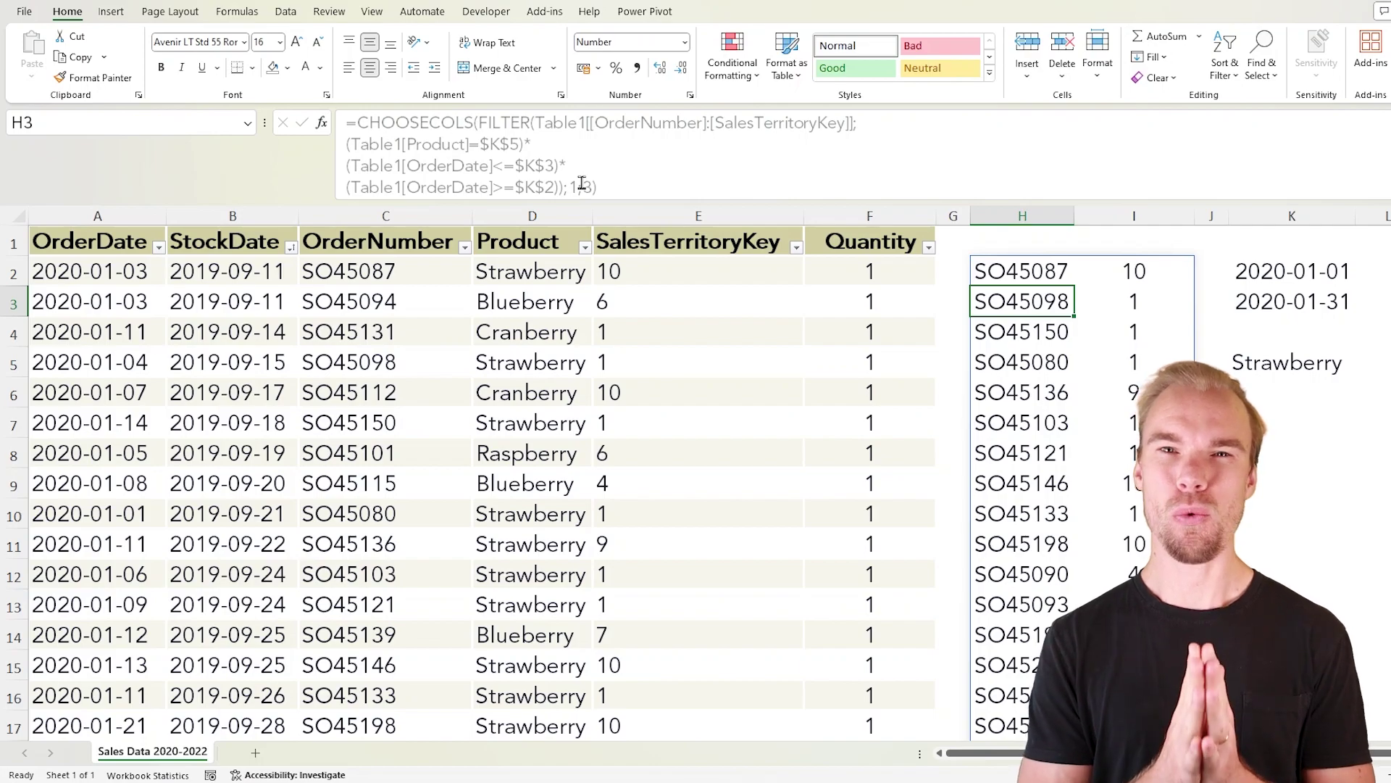
{"action": "key", "text": "Up"}
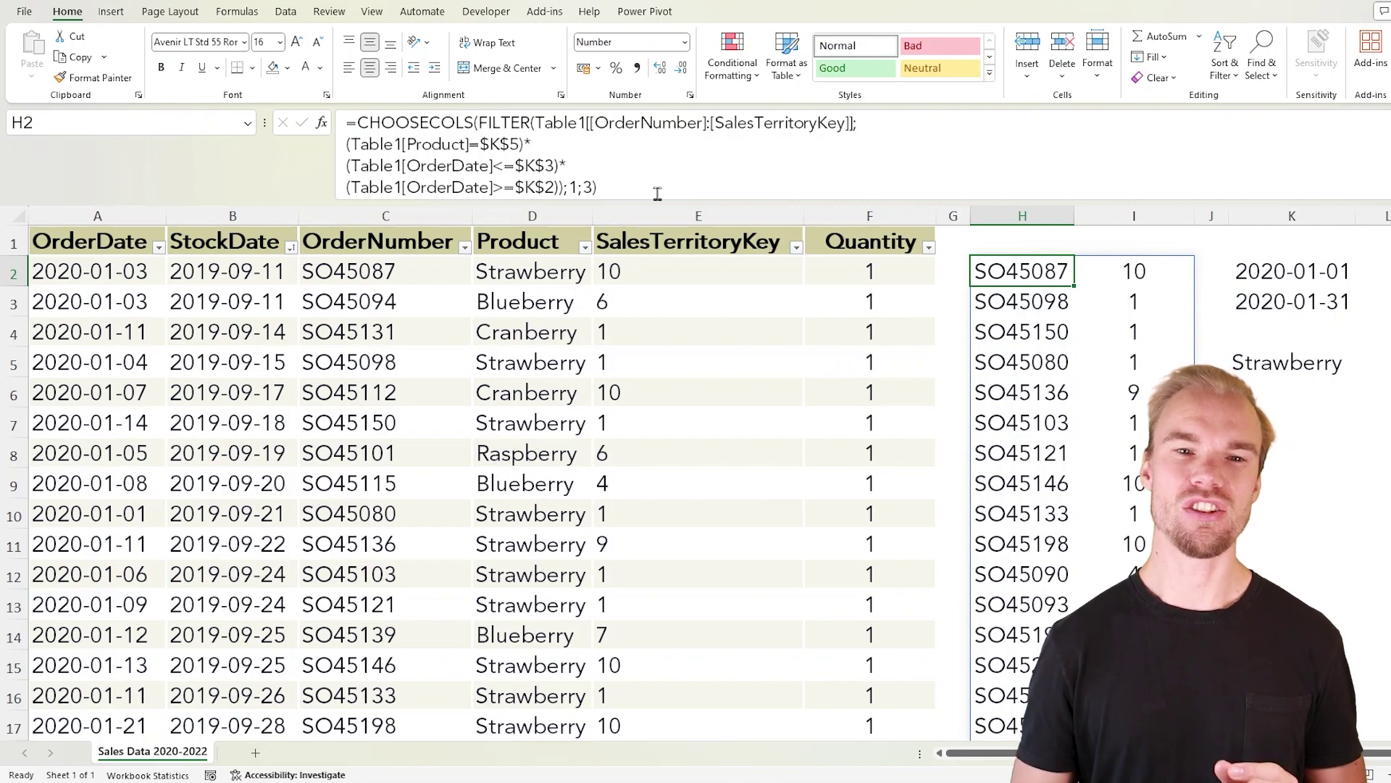
{"action": "left_click", "coordinate": [360, 122]}
Wrap the H2 formula in SORT(...;1;-1) so order numbers list descending from SO45264
{"action": "type", "text": "sort"}
{"action": "key", "text": "Tab"}
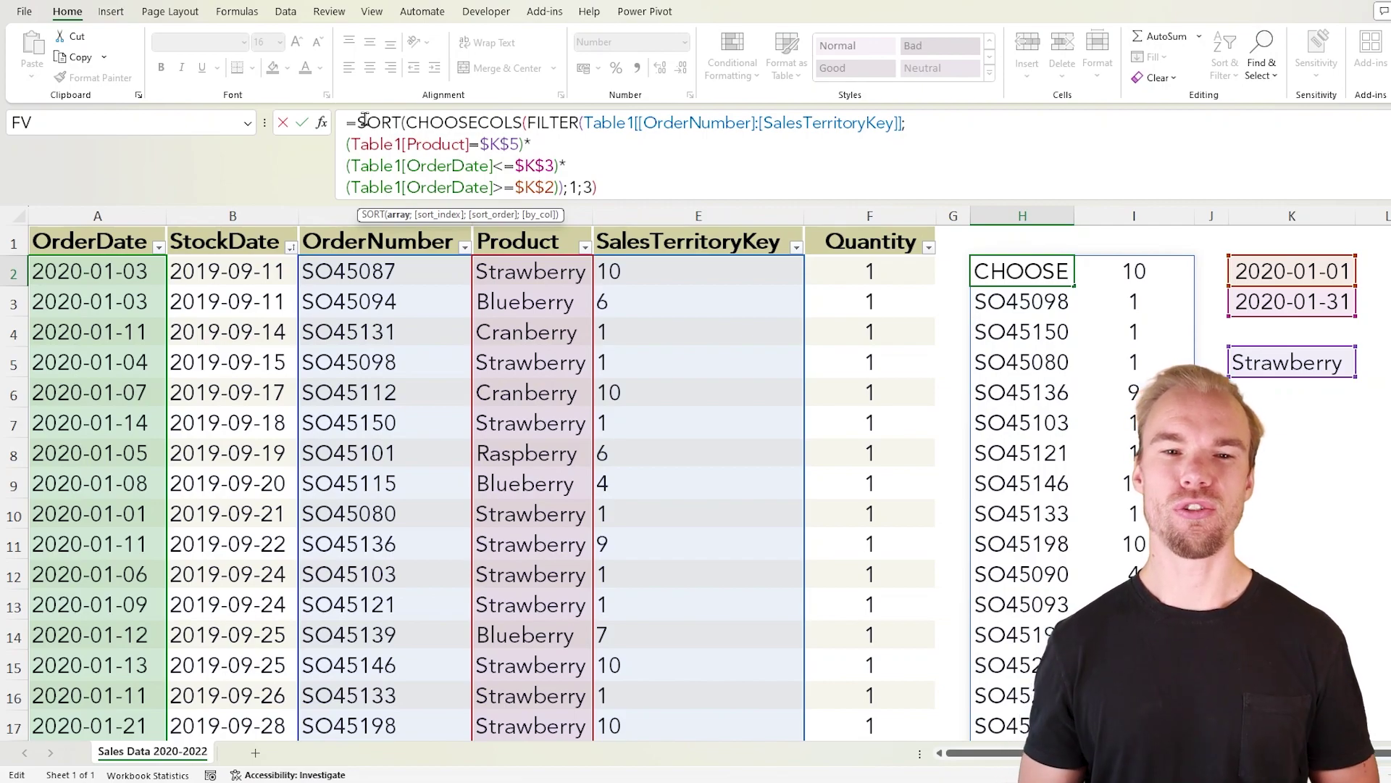
{"action": "left_click_drag", "start_coordinate": [405, 121], "coordinate": [603, 187]}
{"action": "left_click", "coordinate": [609, 187]}
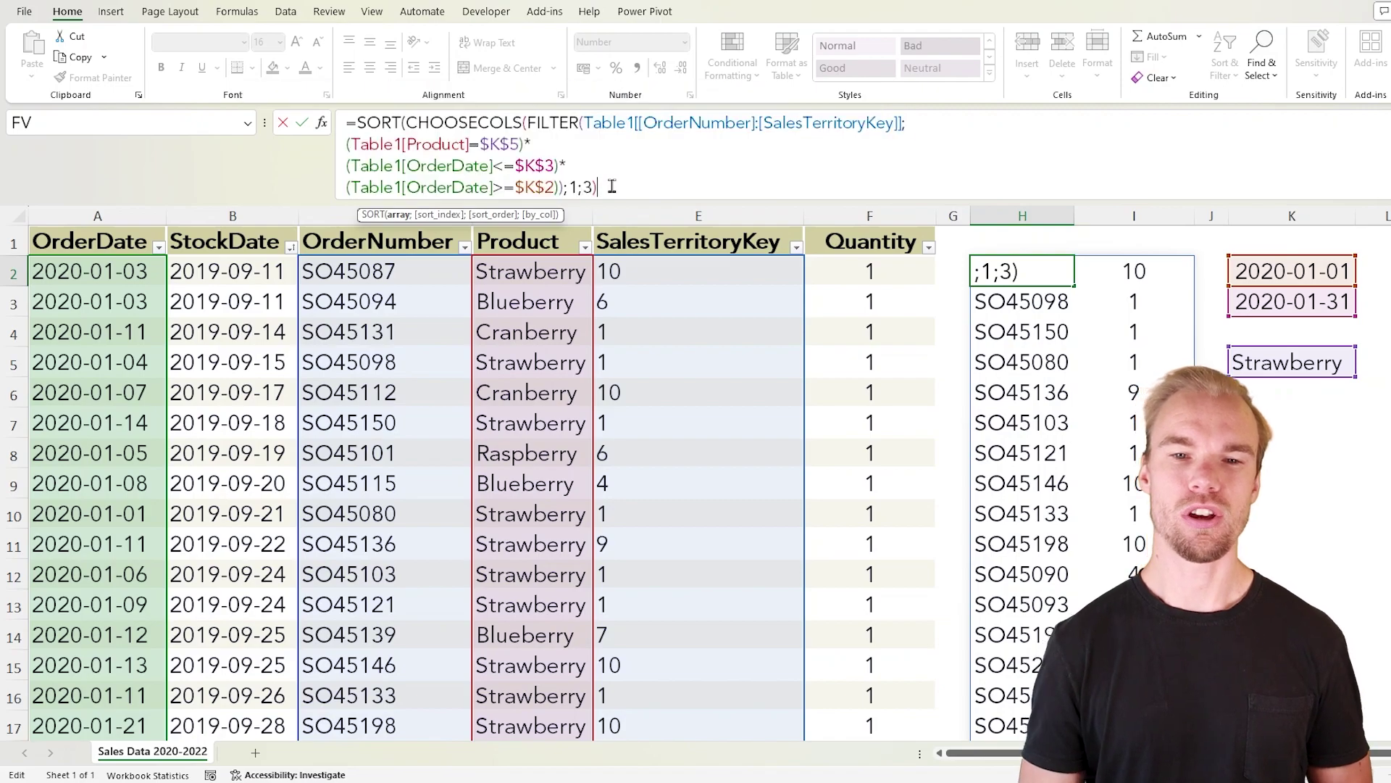
{"action": "type", "text": ";"}
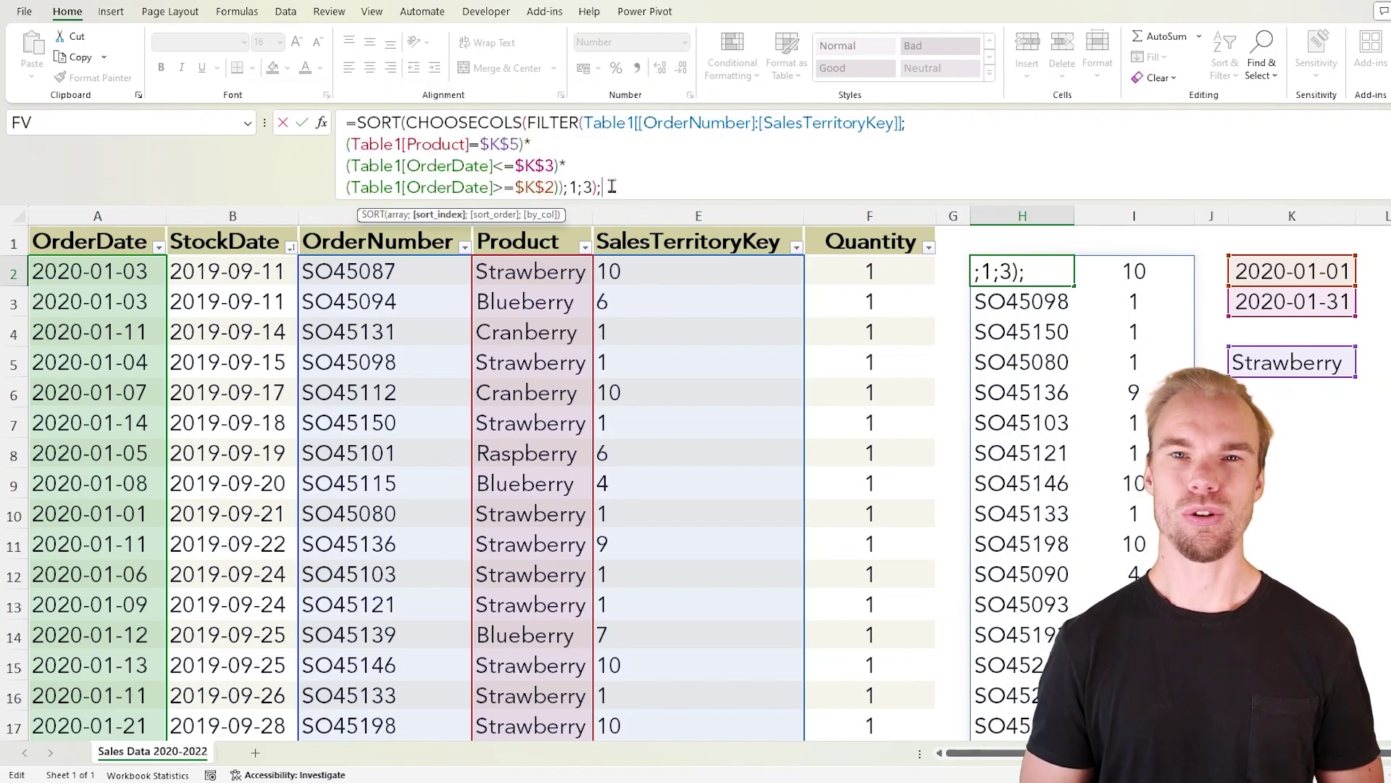
{"action": "key", "text": "alt+m"}
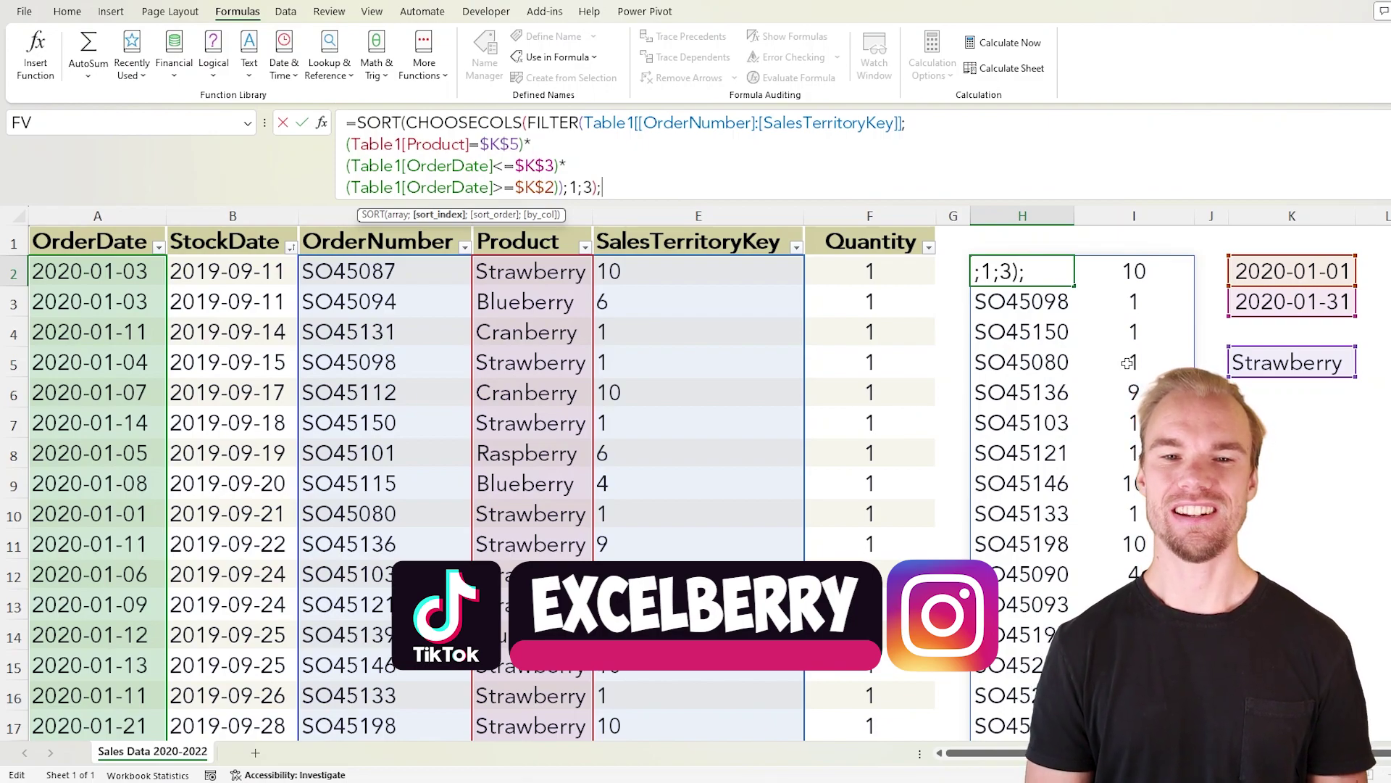
{"action": "type", "text": "1"}
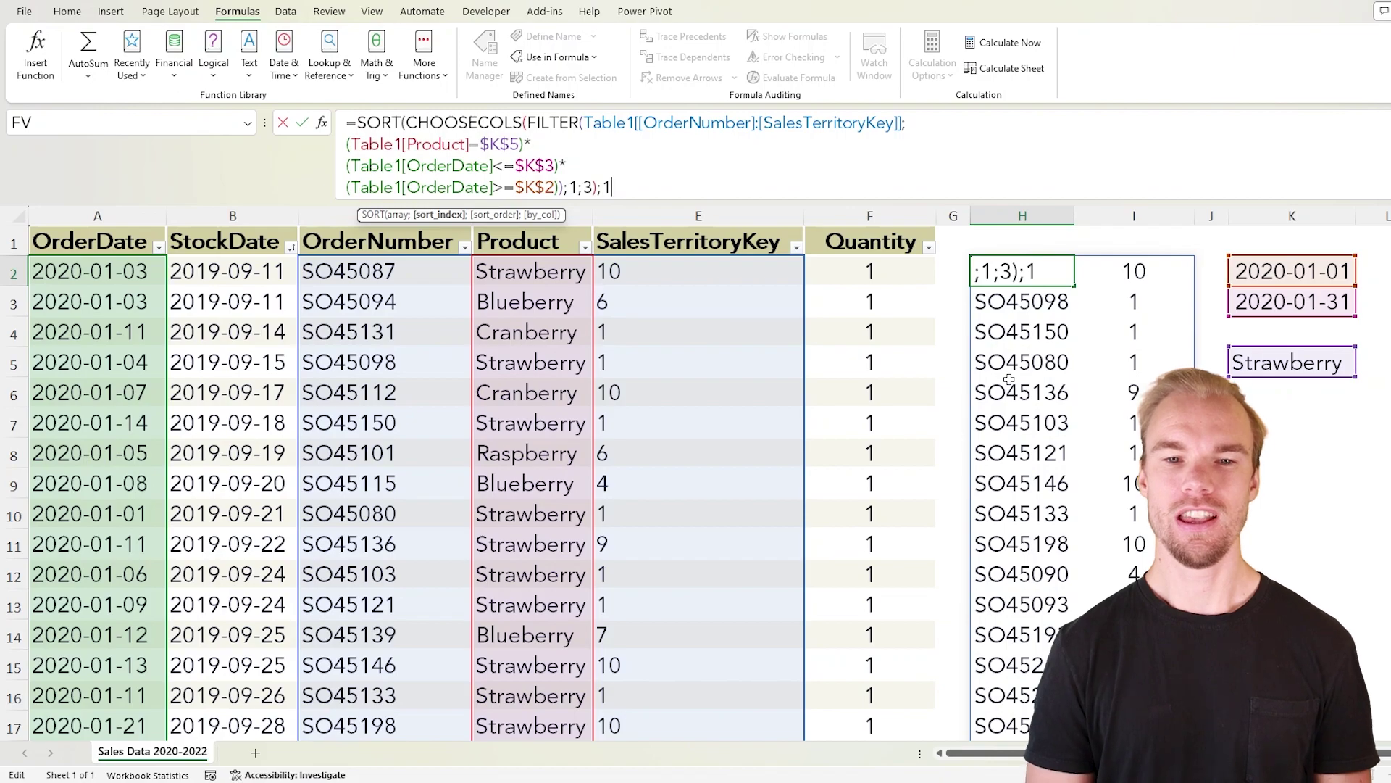
{"action": "type", "text": ";"}
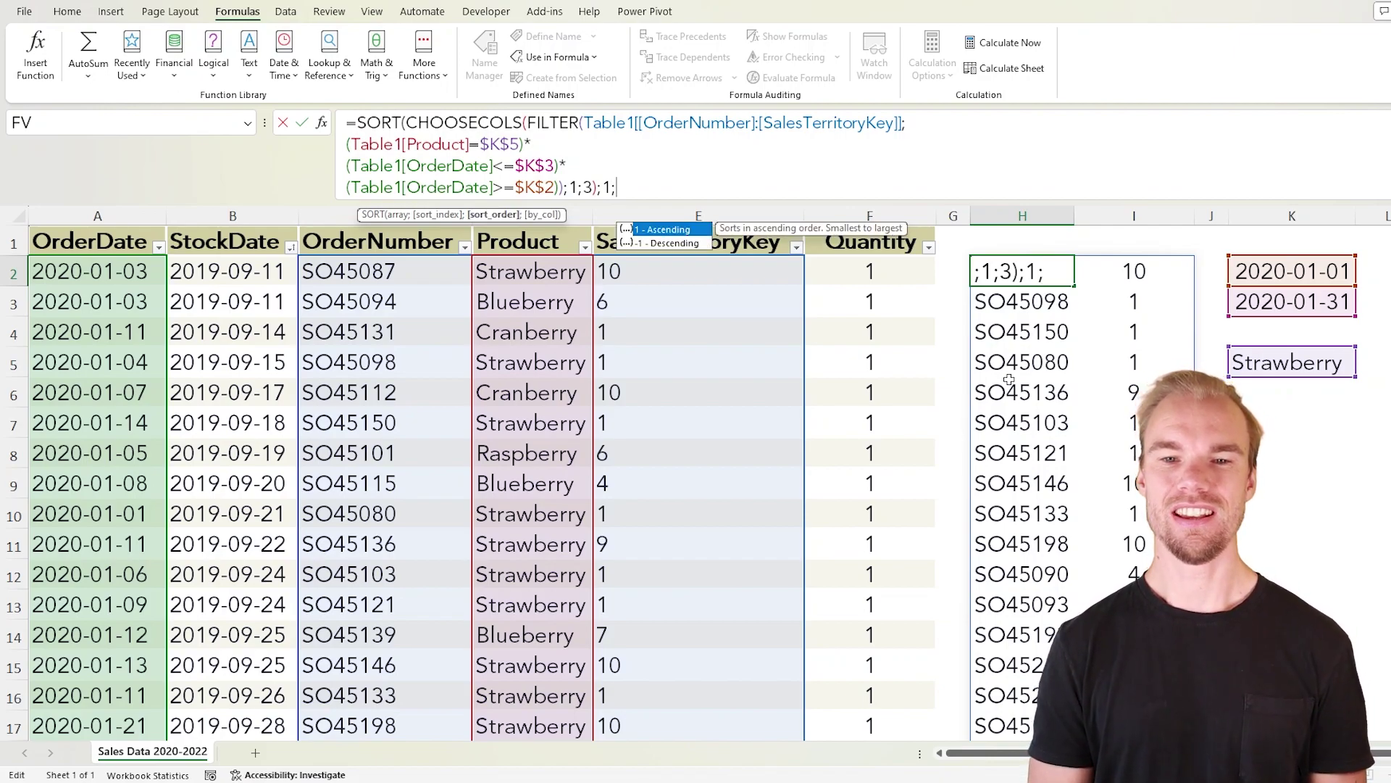
{"action": "type", "text": "-1"}
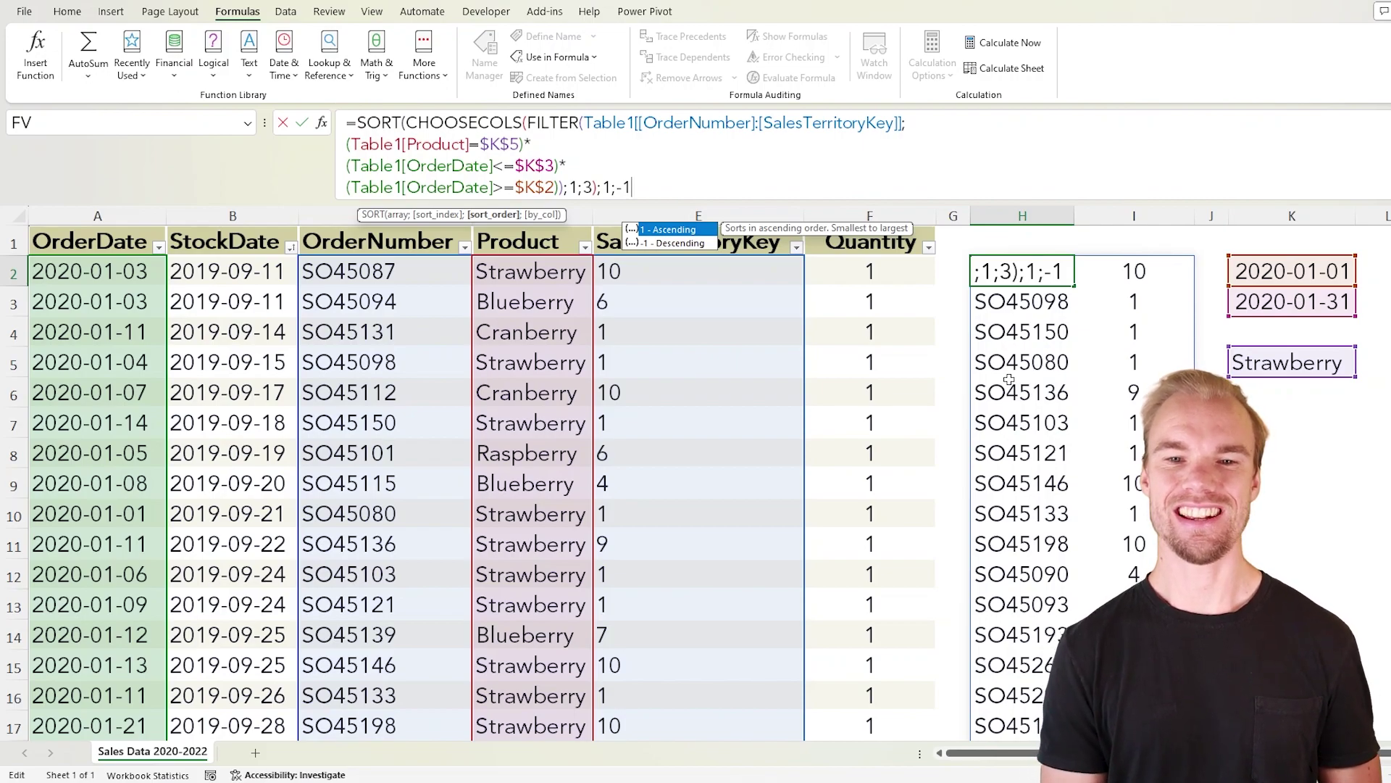
{"action": "type", "text": ")"}
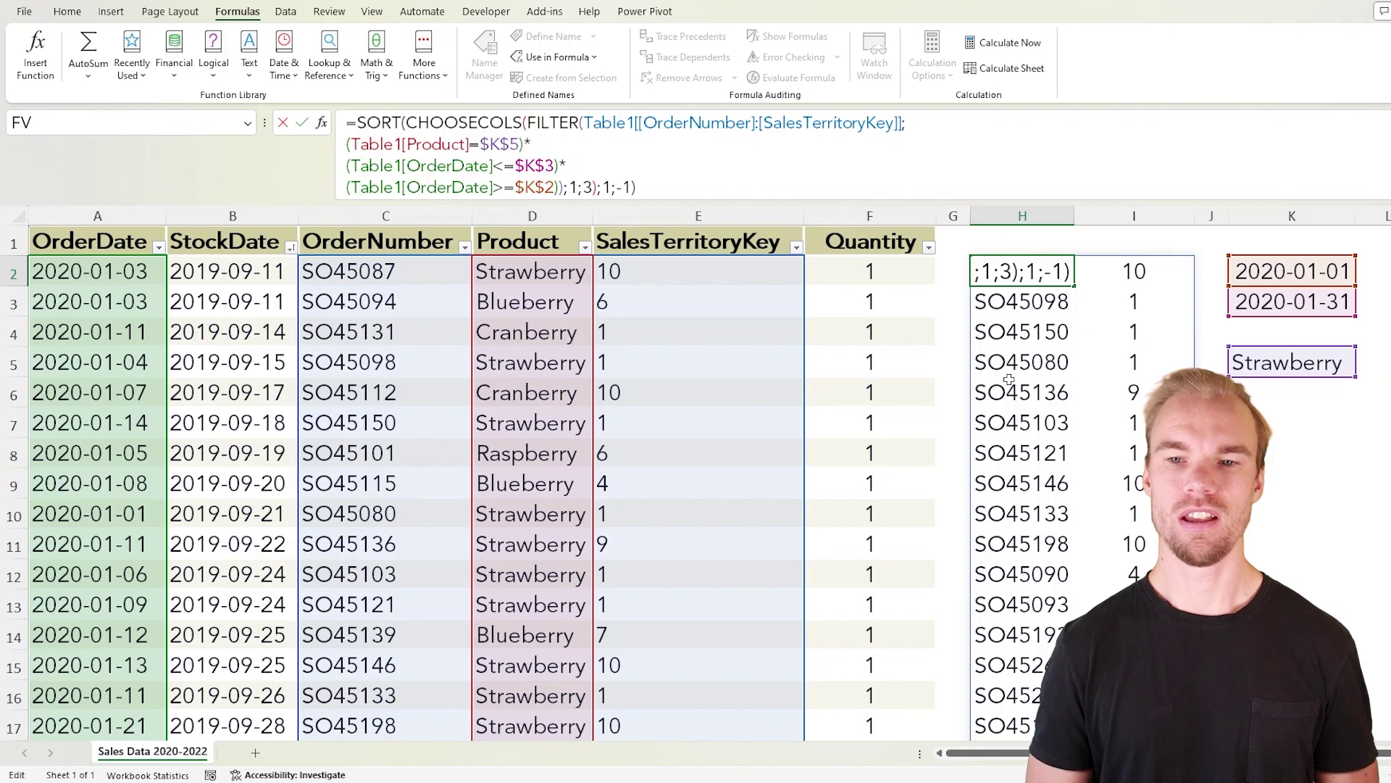
{"action": "key", "text": "Return"}
{"action": "left_click", "coordinate": [999, 272]}
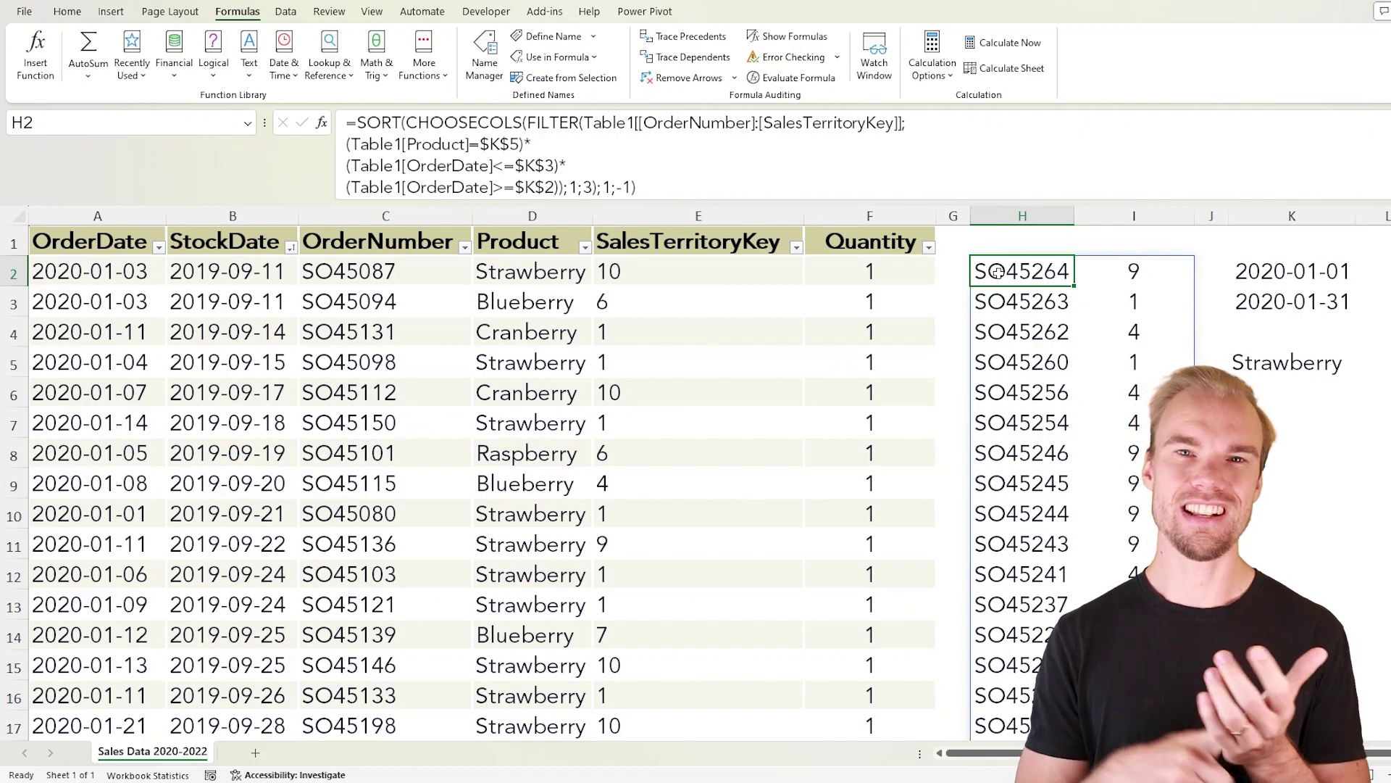
{"action": "left_click_drag", "start_coordinate": [1260, 270], "coordinate": [1266, 303]}
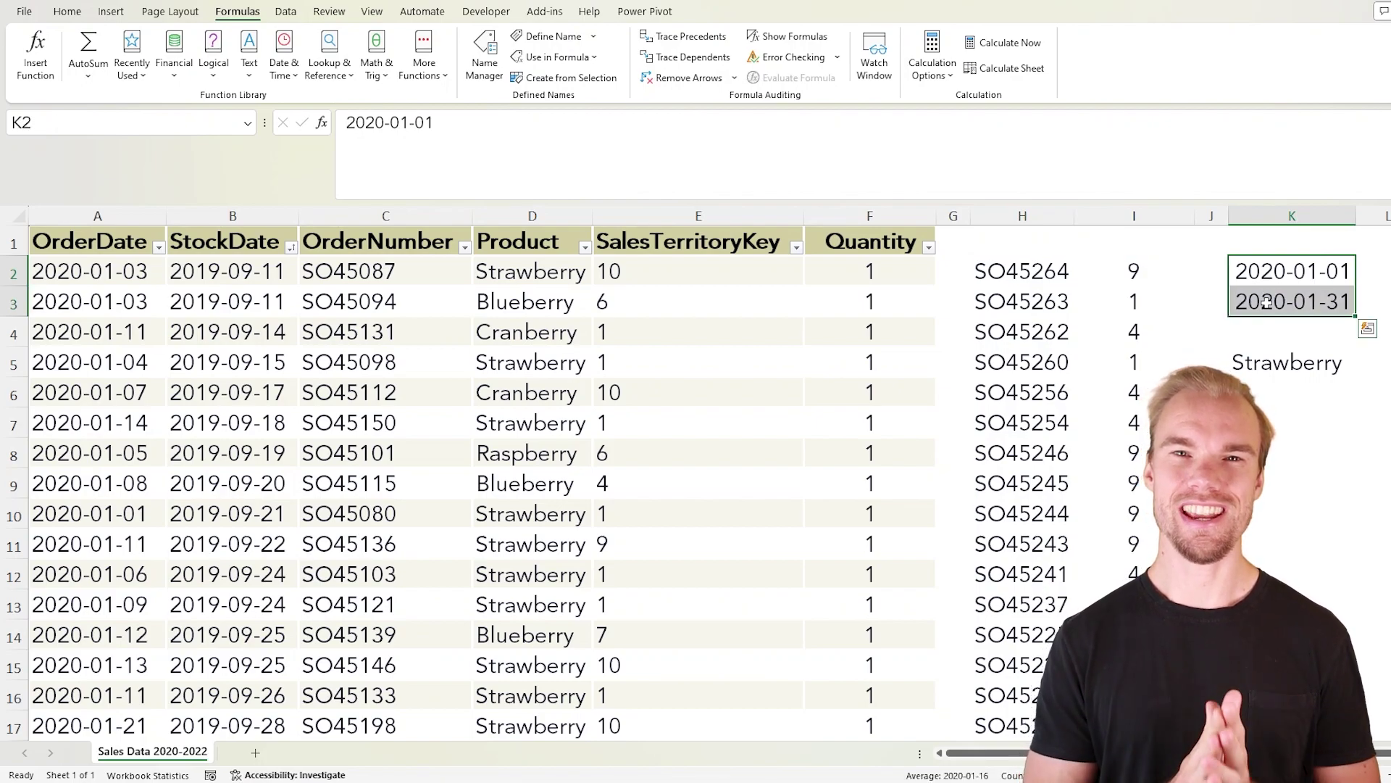
{"action": "left_click", "coordinate": [1279, 362]}
{"action": "left_click", "coordinate": [1126, 247]}
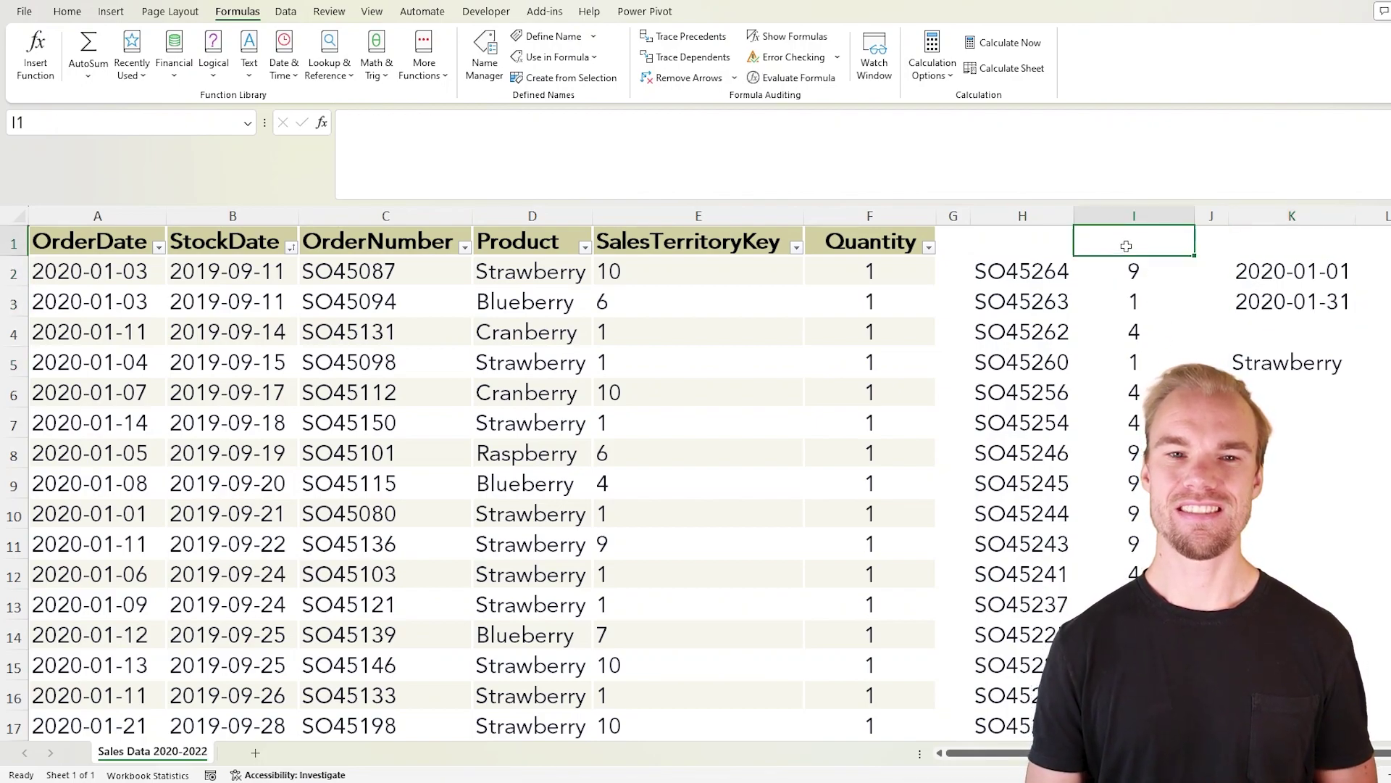